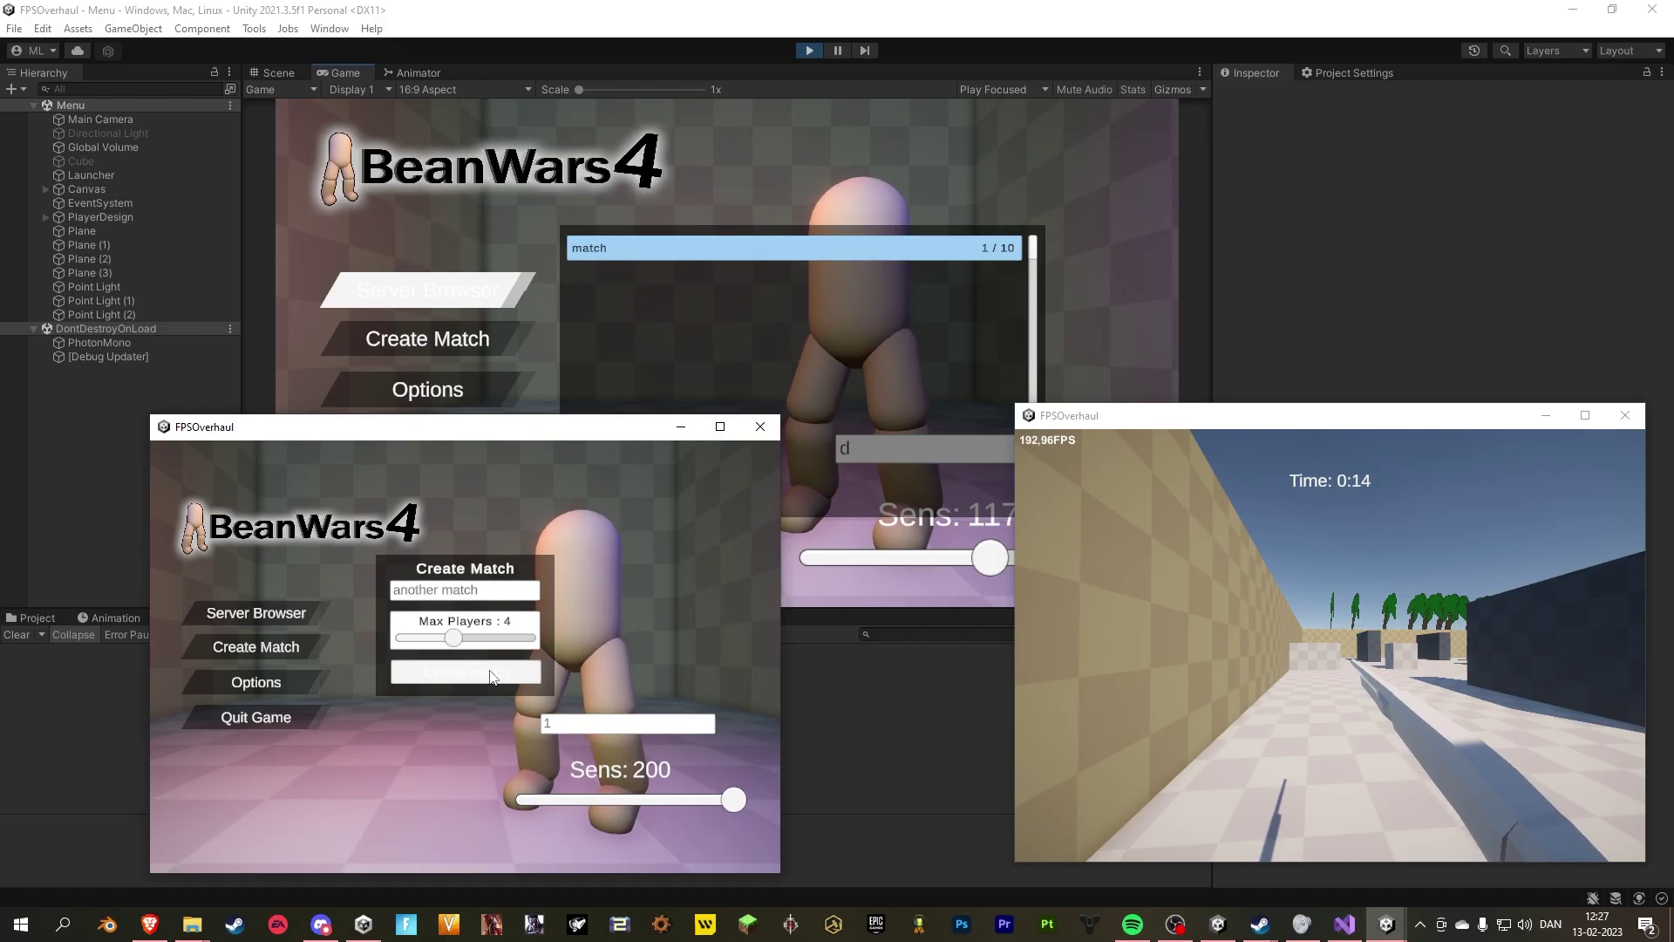
Step: Create the 4-player 'another match' lobby from the left build window and join it
{"action": "left_click", "coordinate": [490, 674]}
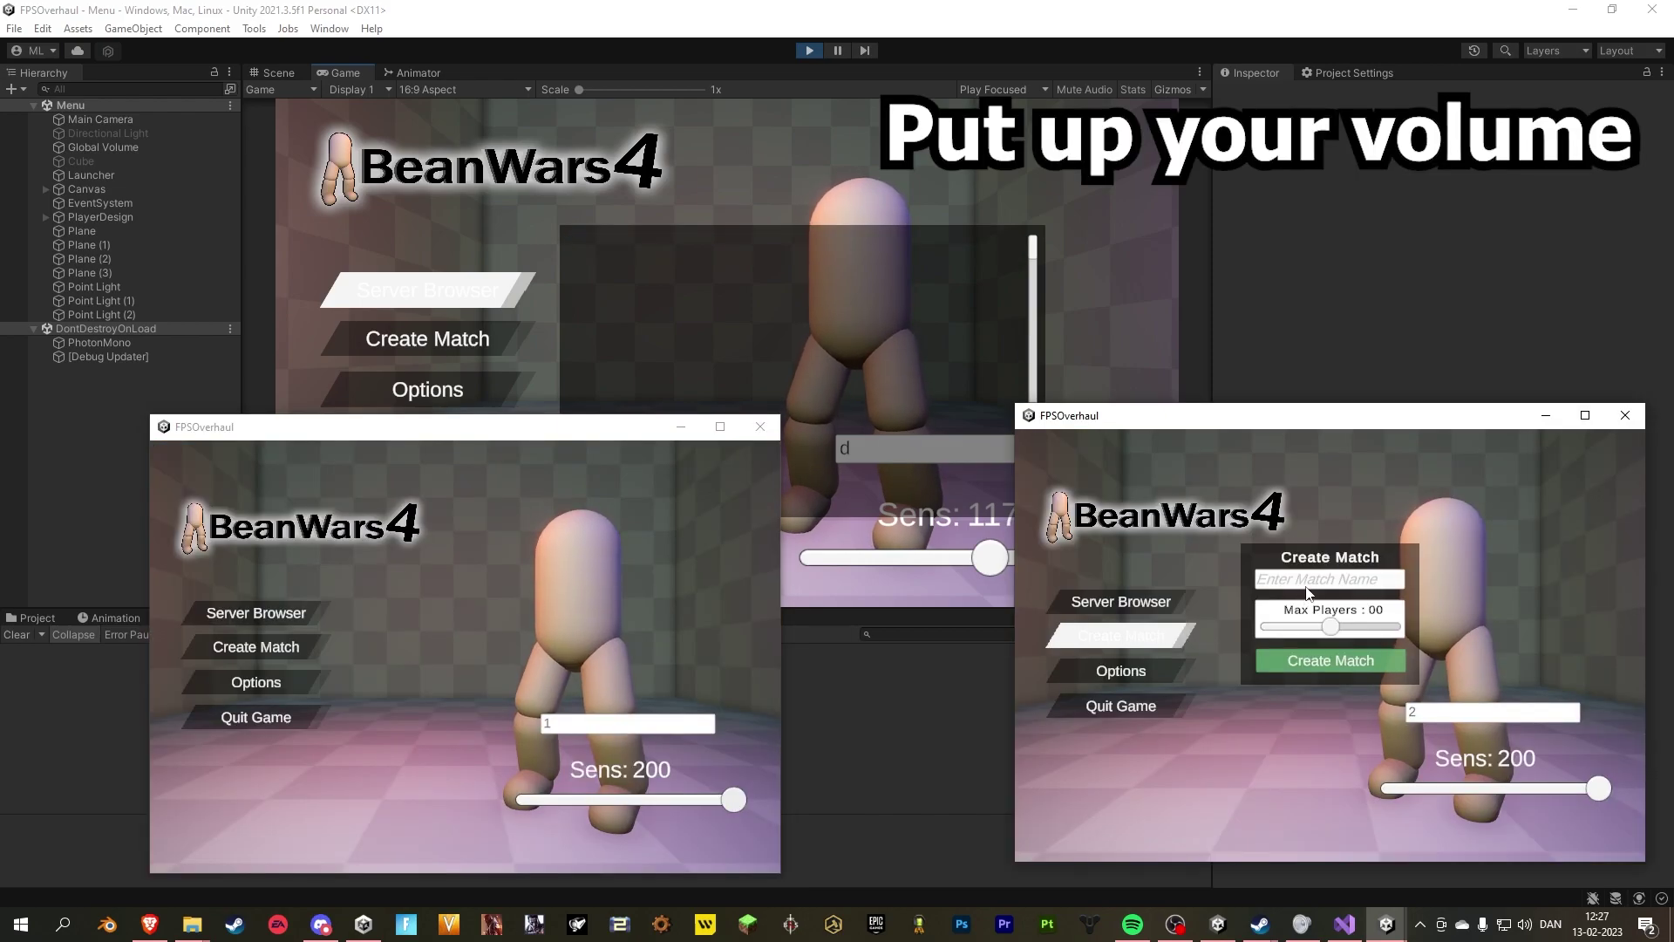
Step: In the right build window, create a match named 'match' and join it
{"action": "left_click", "coordinate": [1308, 579]}
{"action": "type", "text": "match"}
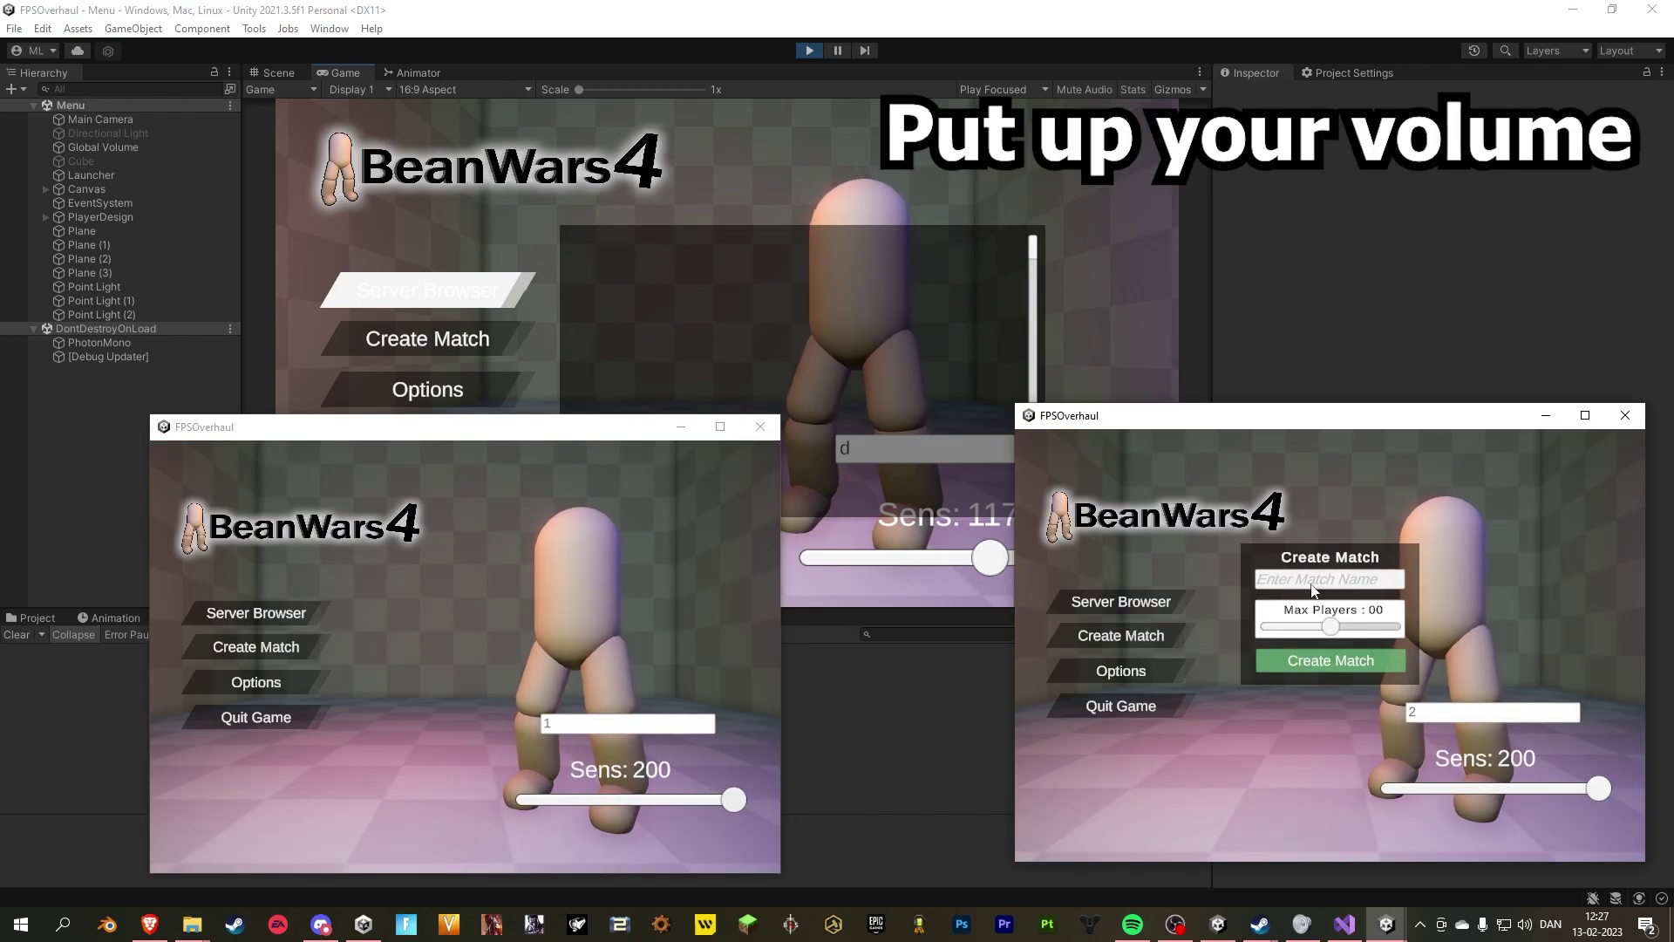
{"action": "left_click", "coordinate": [1331, 660]}
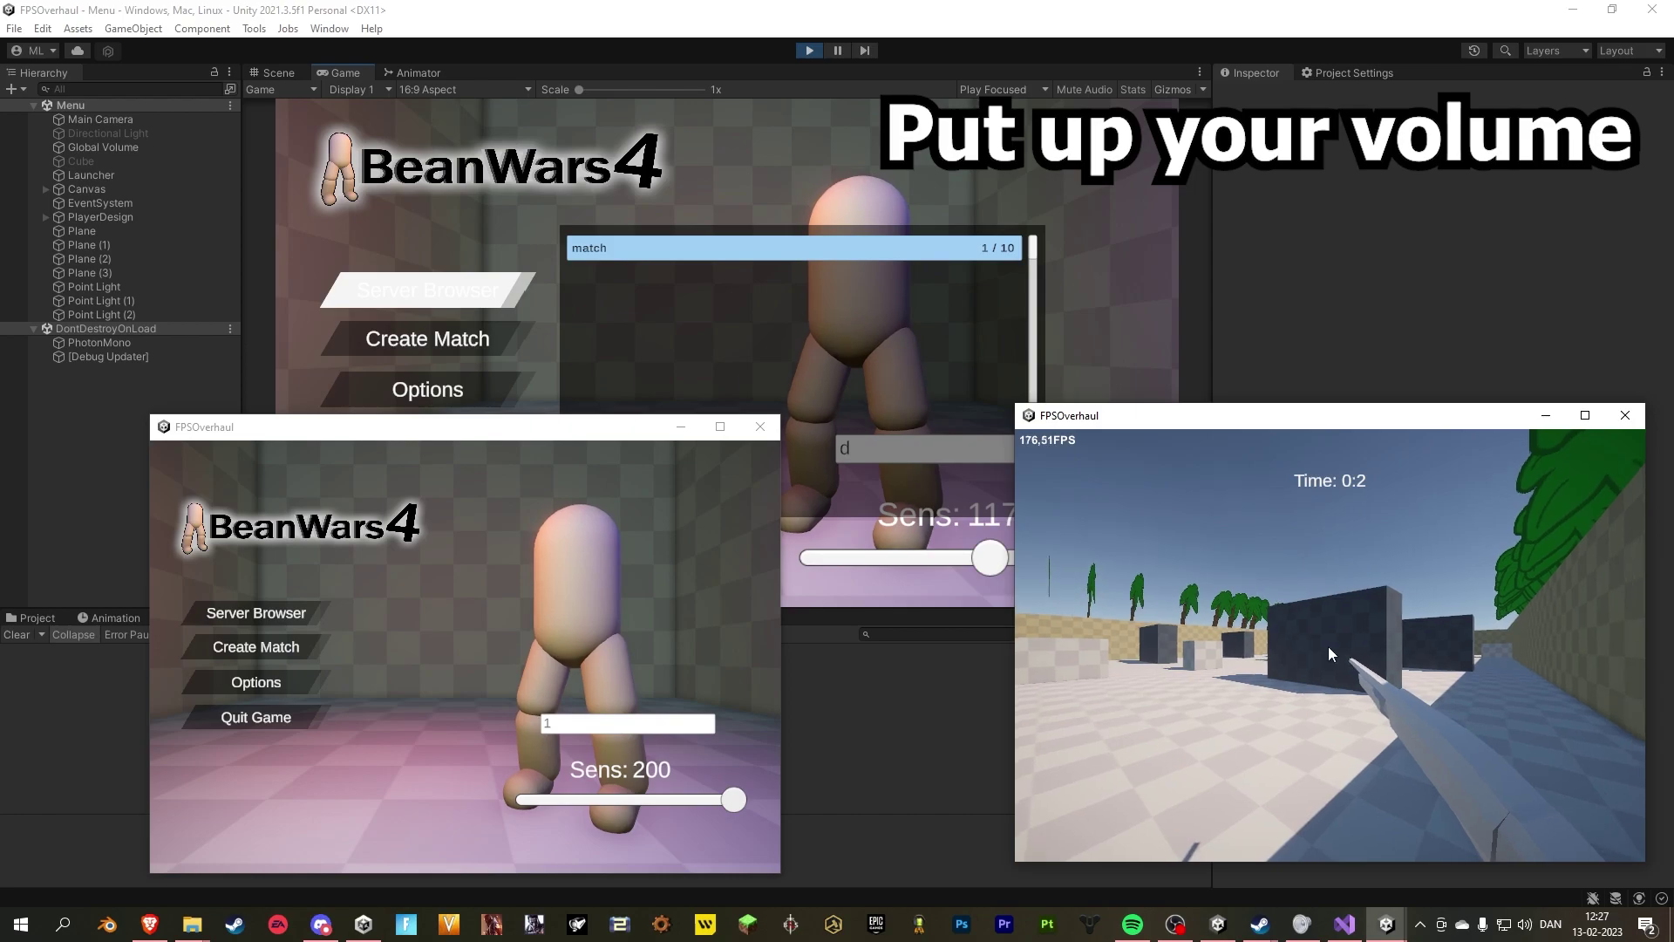
Step: Create a 4-player match in the left window, then close that window
{"action": "left_click", "coordinate": [253, 649]}
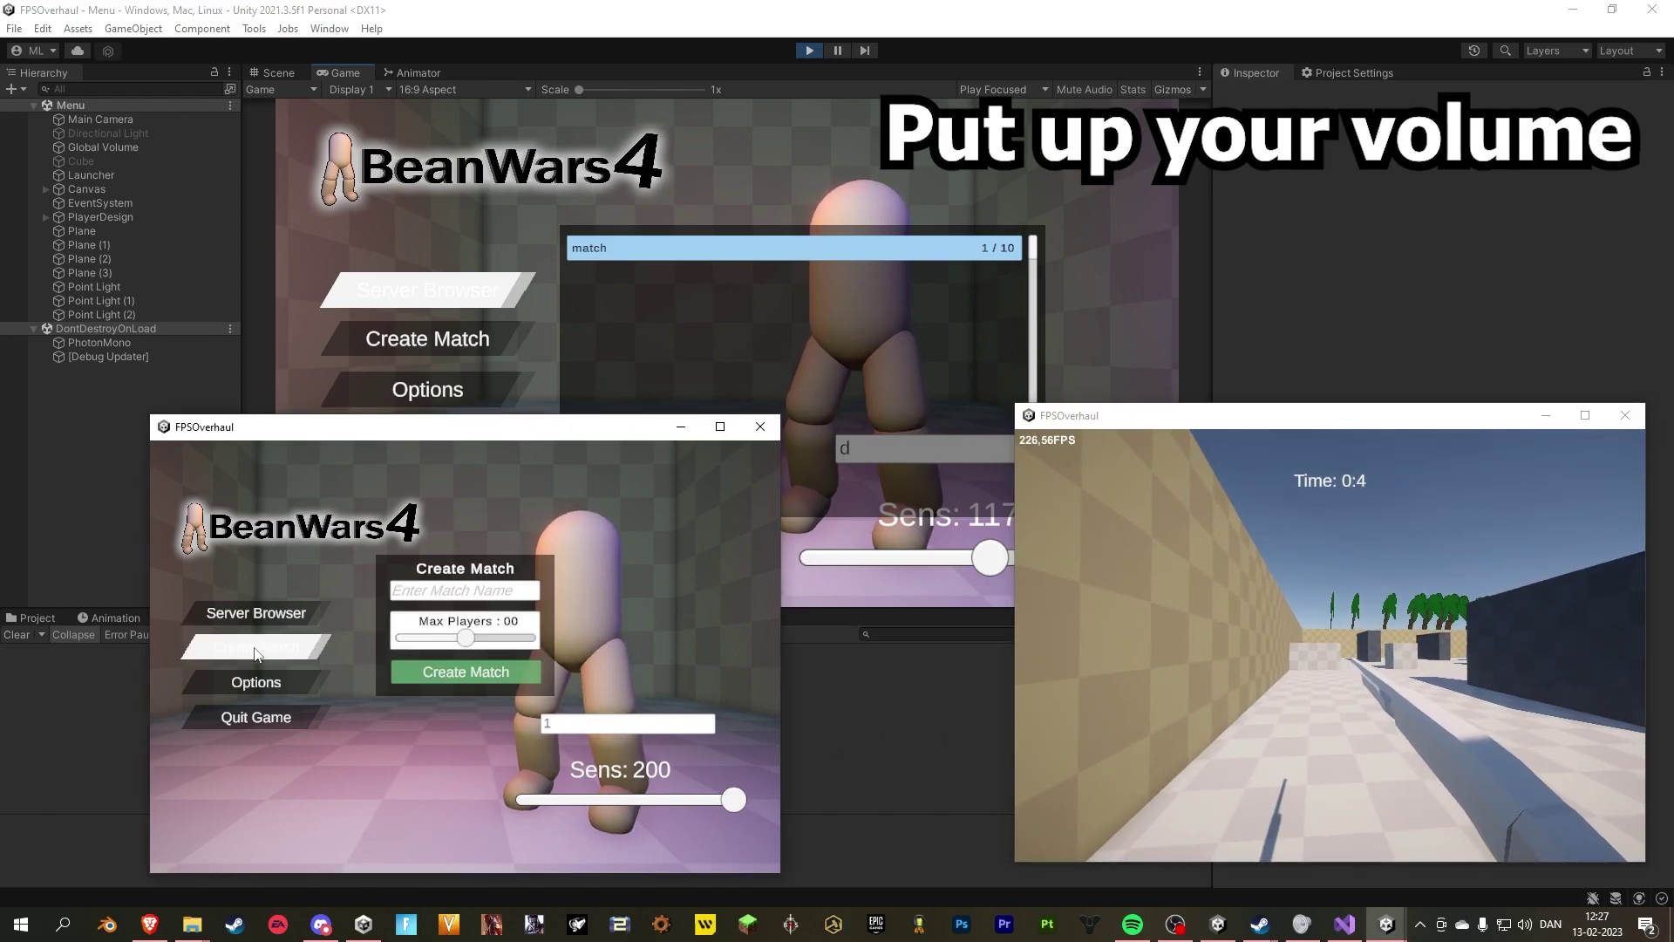
{"action": "left_click", "coordinate": [434, 601]}
{"action": "left_click", "coordinate": [488, 674]}
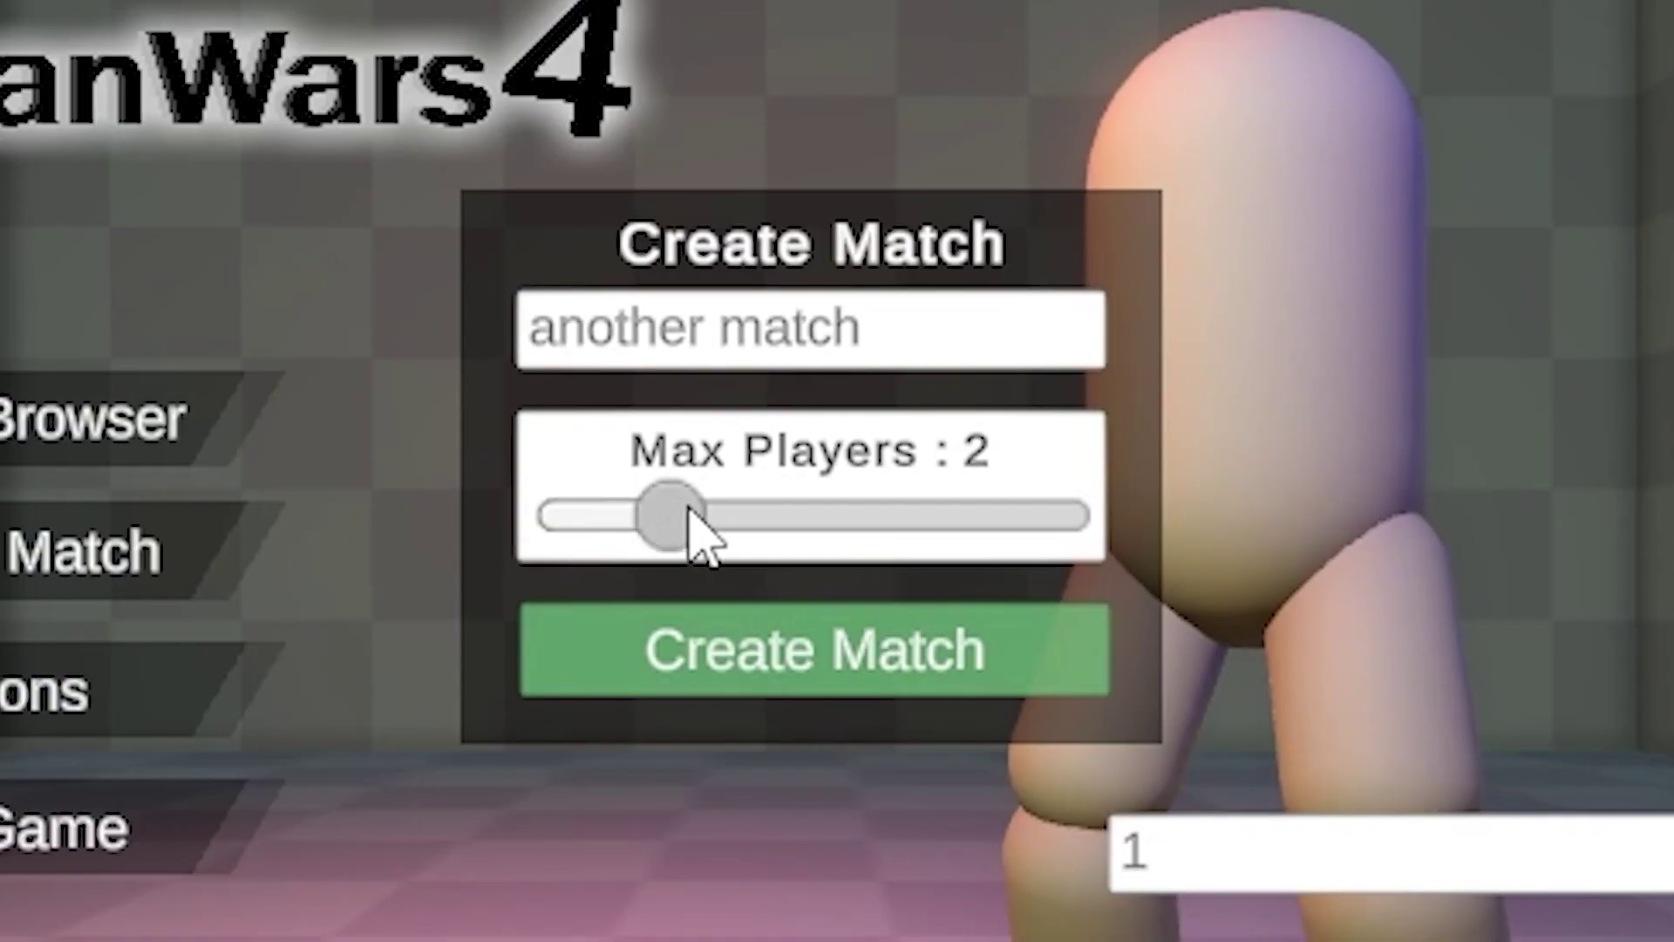
{"action": "left_click_drag", "start_coordinate": [703, 532], "coordinate": [789, 524]}
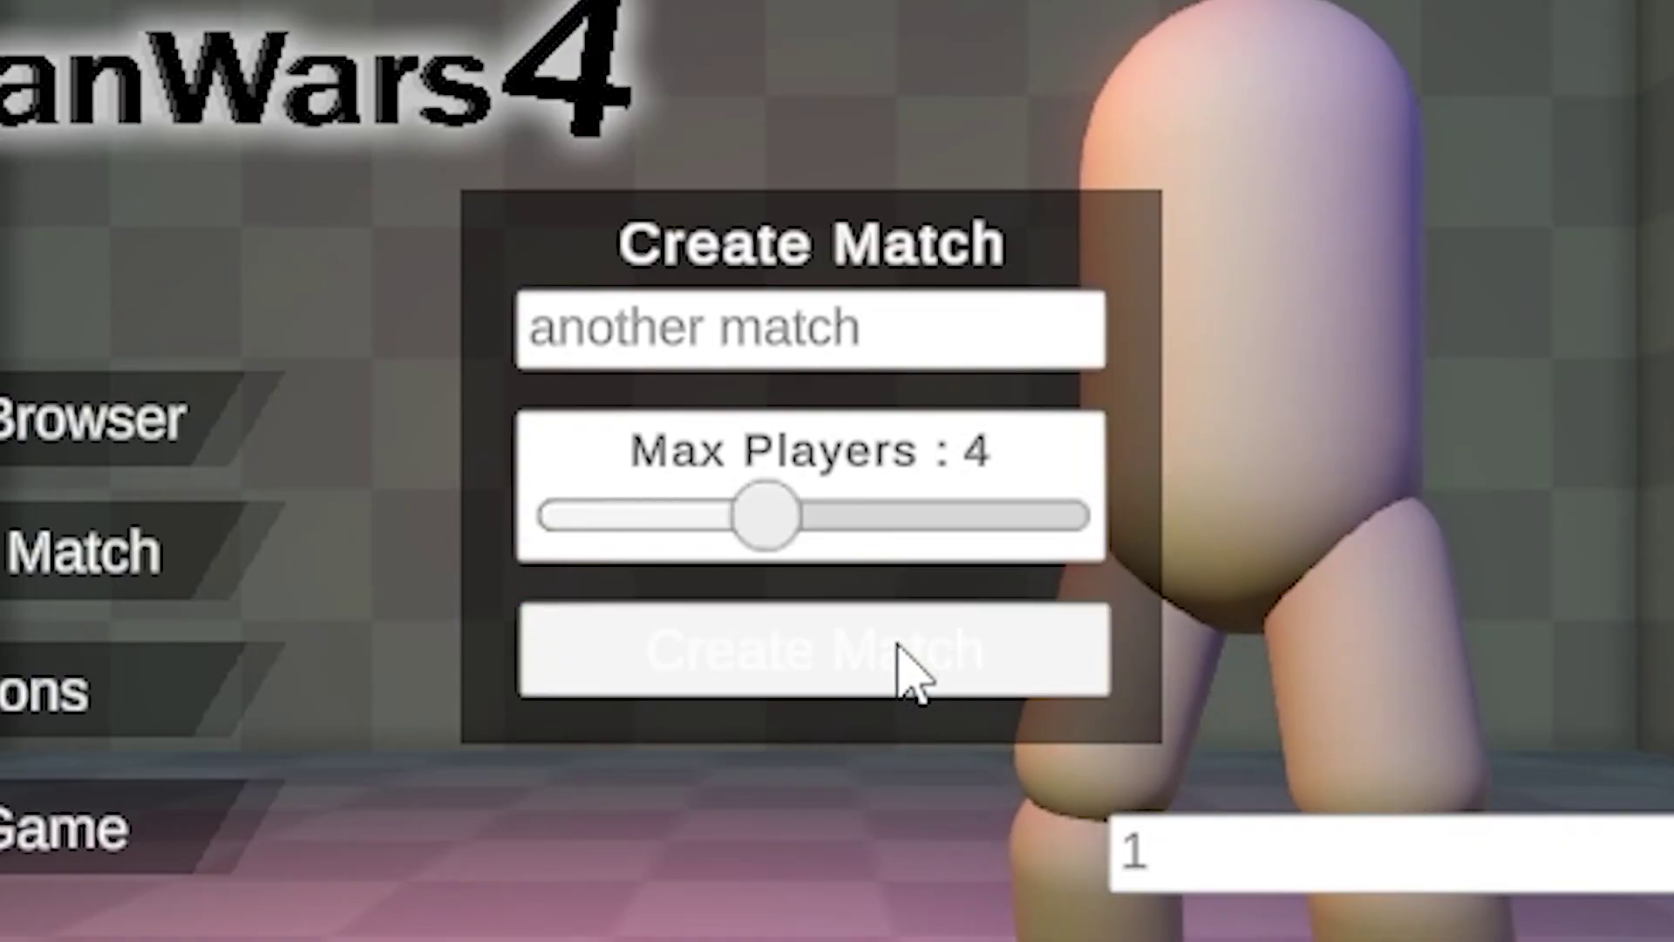
{"action": "left_click", "coordinate": [901, 662]}
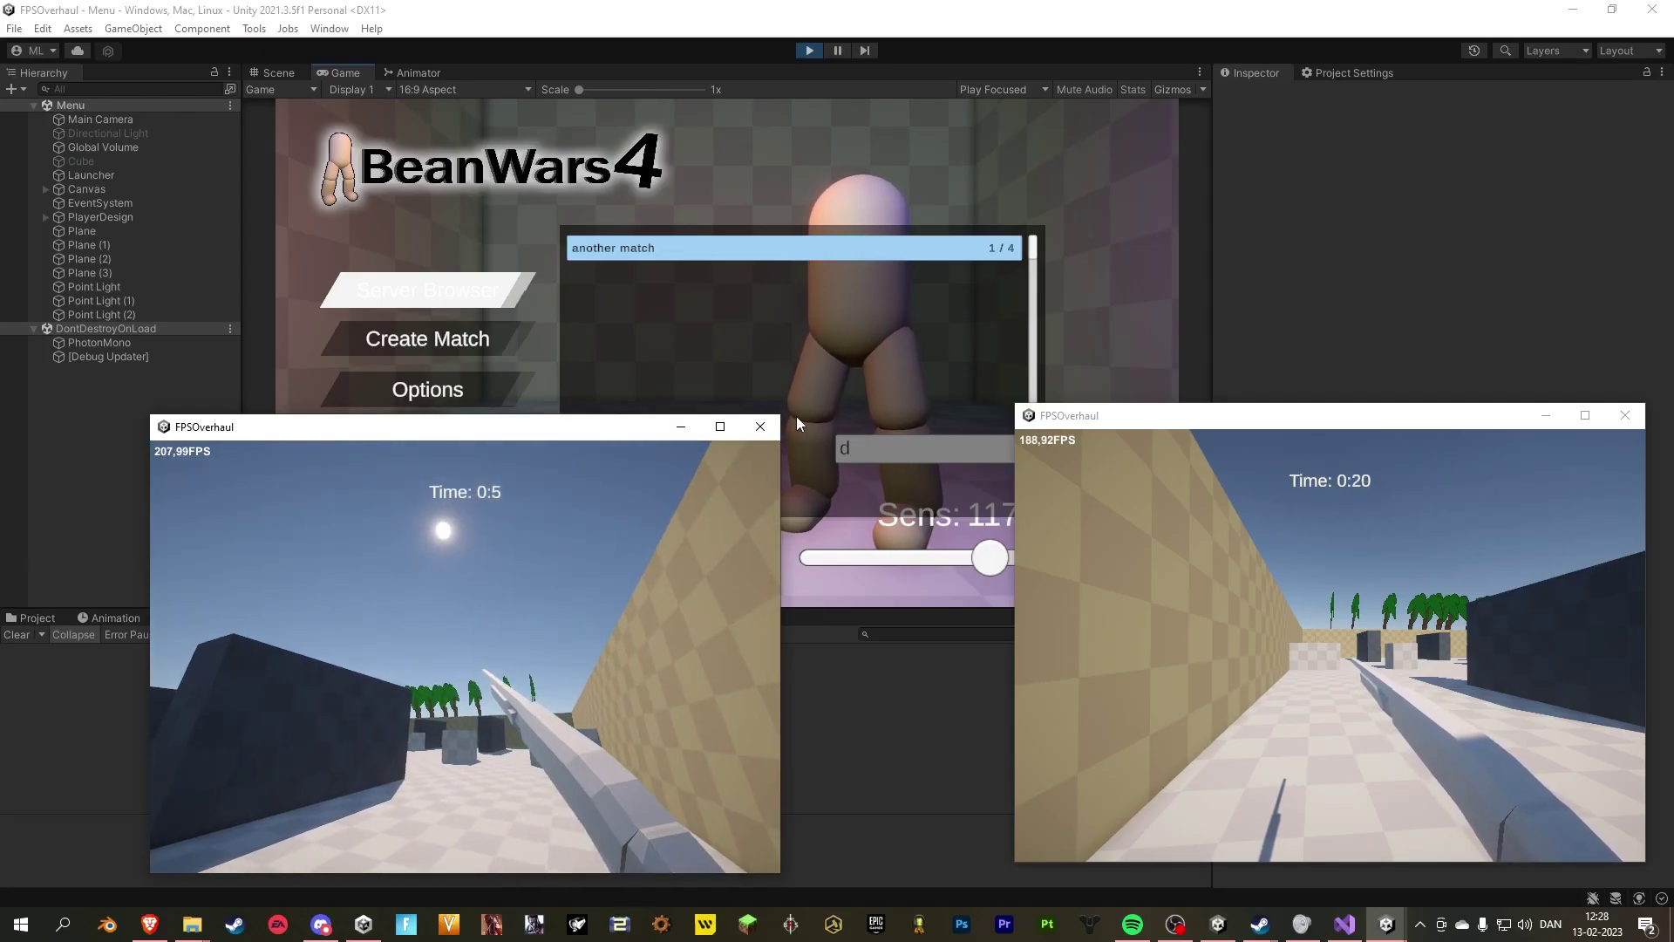
{"action": "left_click", "coordinate": [764, 427]}
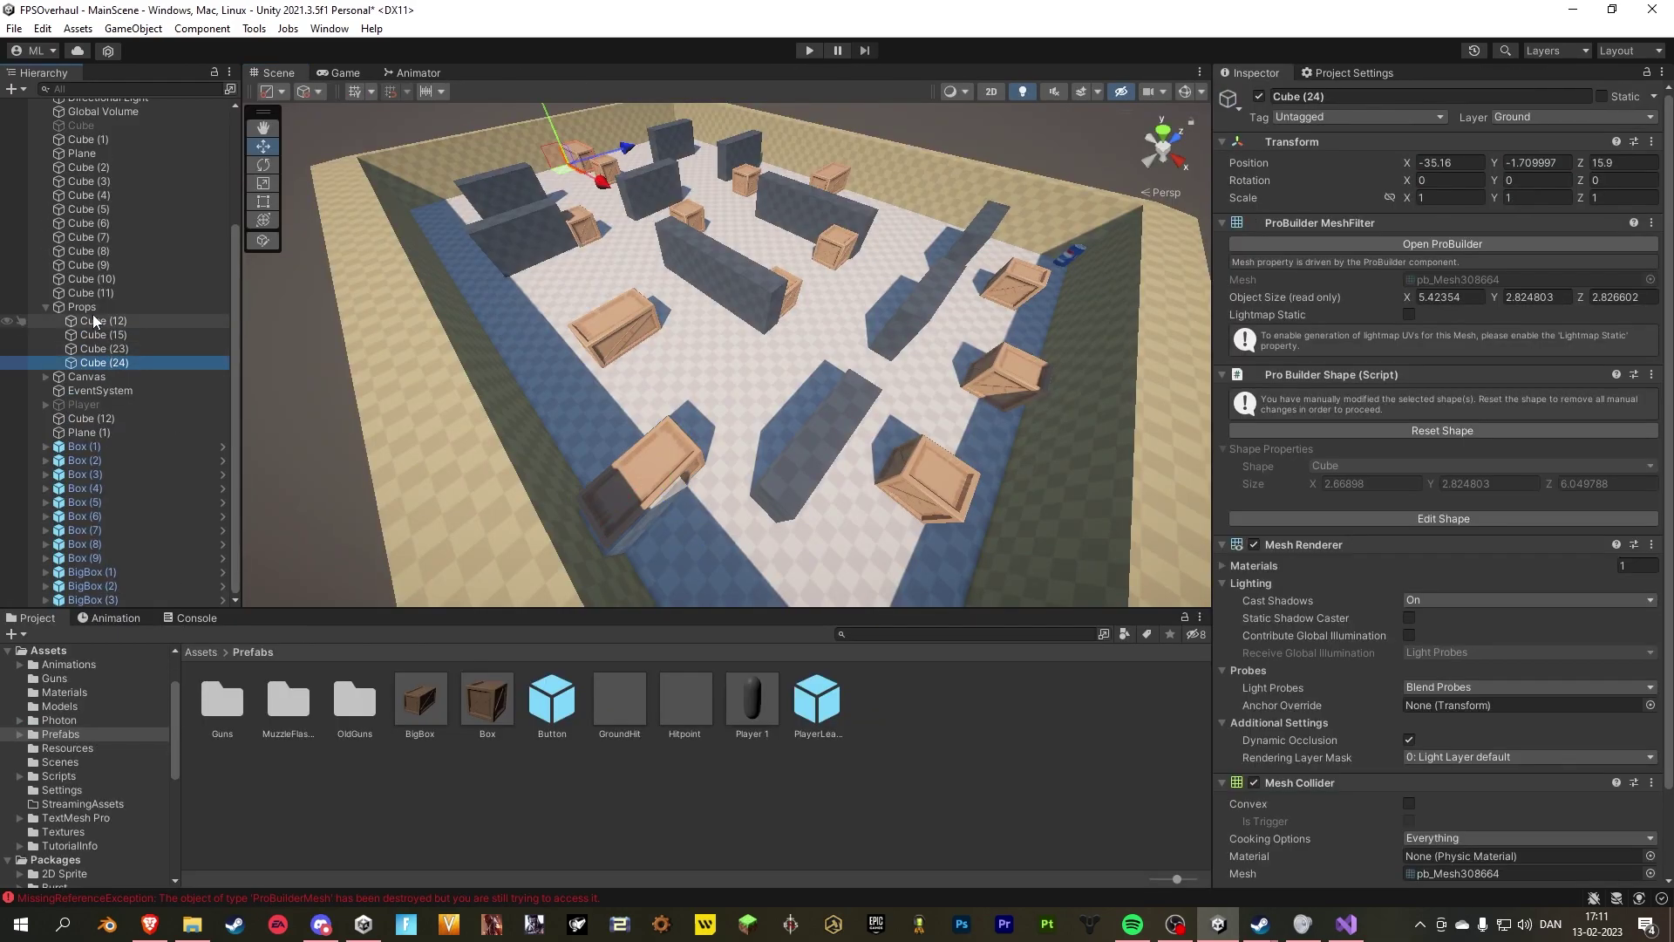
Step: Delete the cubes under Props, then select the crates Box (1) through BigBox (3)
{"action": "left_click", "coordinate": [92, 309]}
{"action": "right_click", "coordinate": [92, 310]}
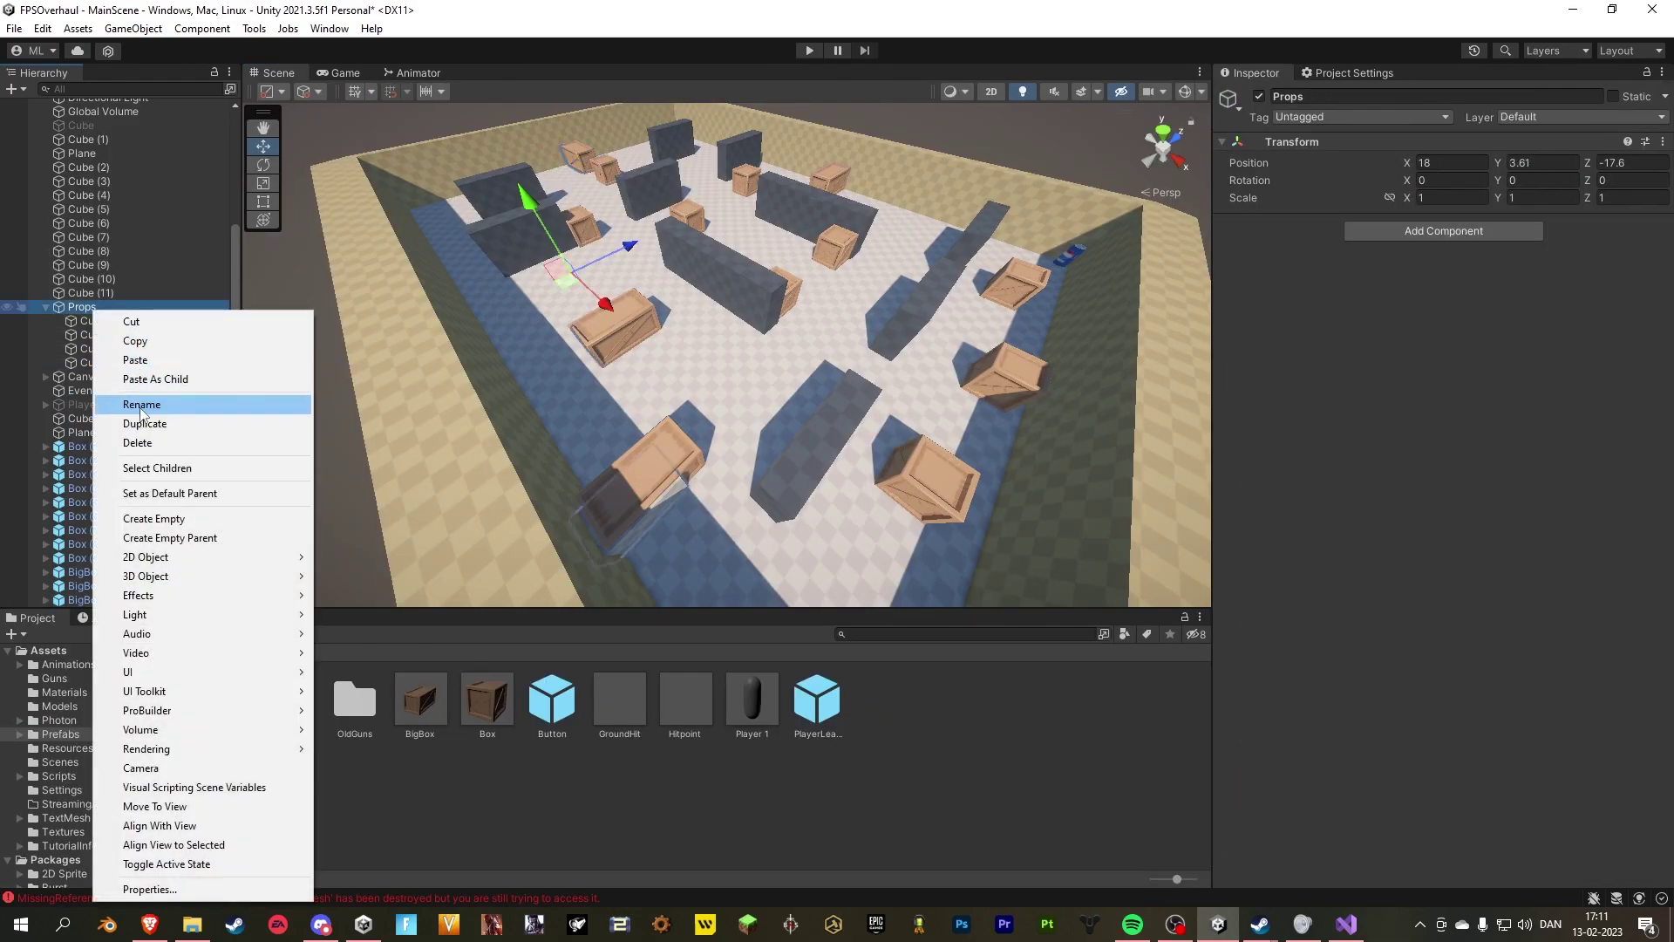
{"action": "left_click", "coordinate": [131, 467]}
{"action": "right_click", "coordinate": [92, 323]}
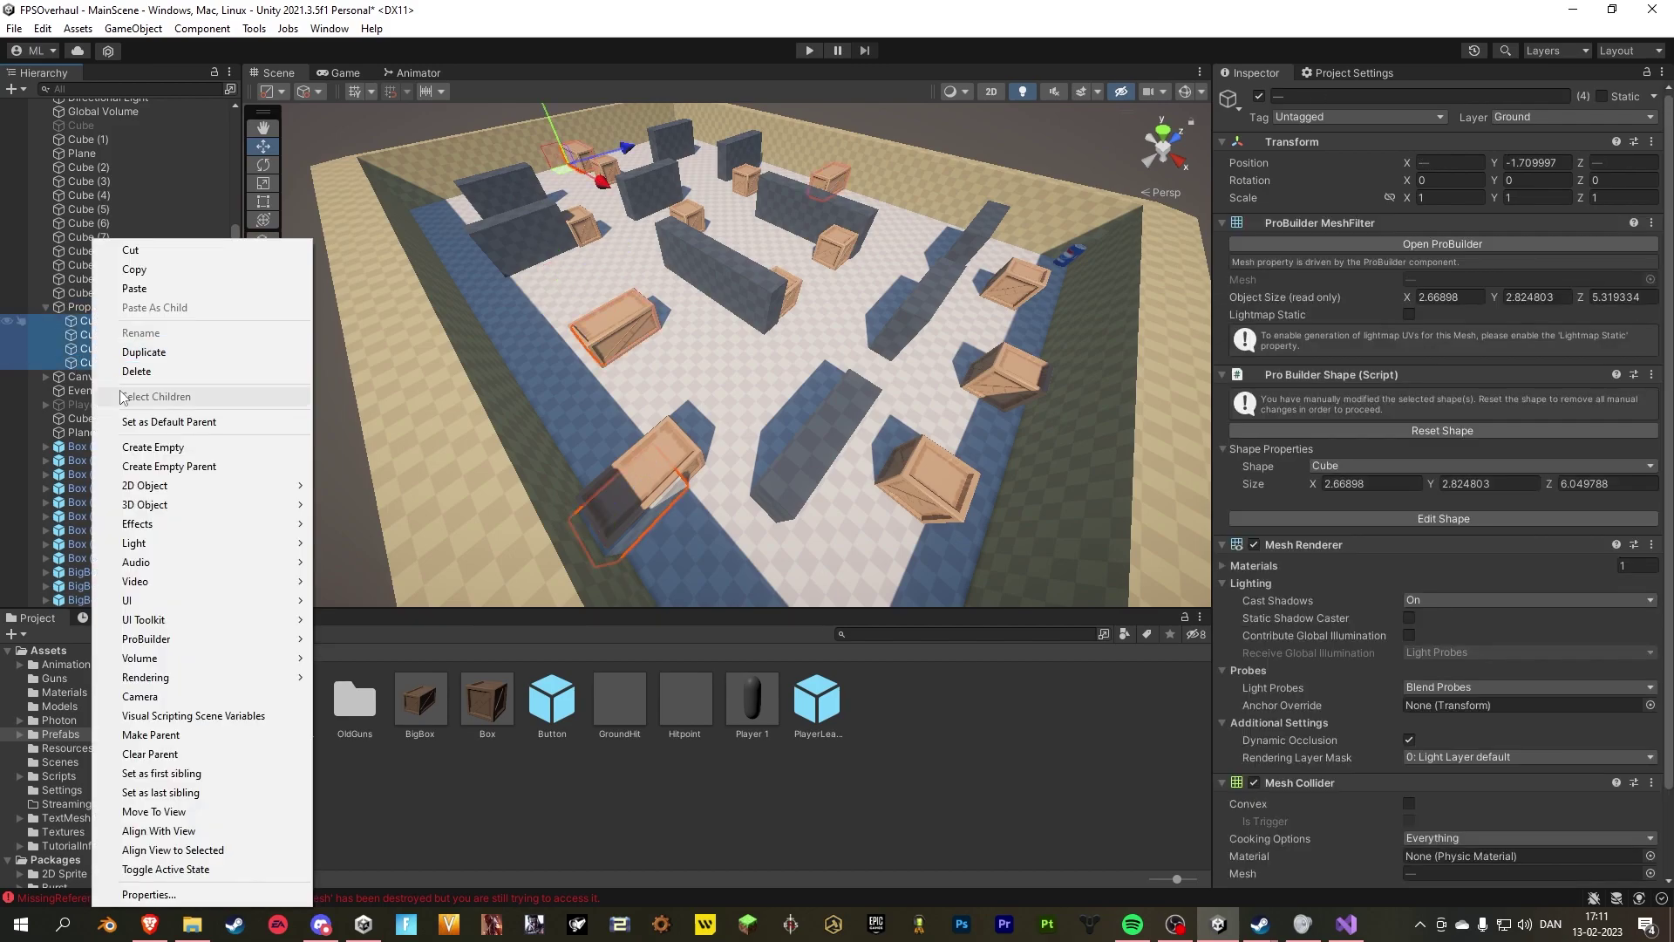
{"action": "left_click", "coordinate": [122, 372]}
{"action": "left_click", "coordinate": [94, 446]}
{"action": "left_click", "coordinate": [102, 600], "text": "shift"}
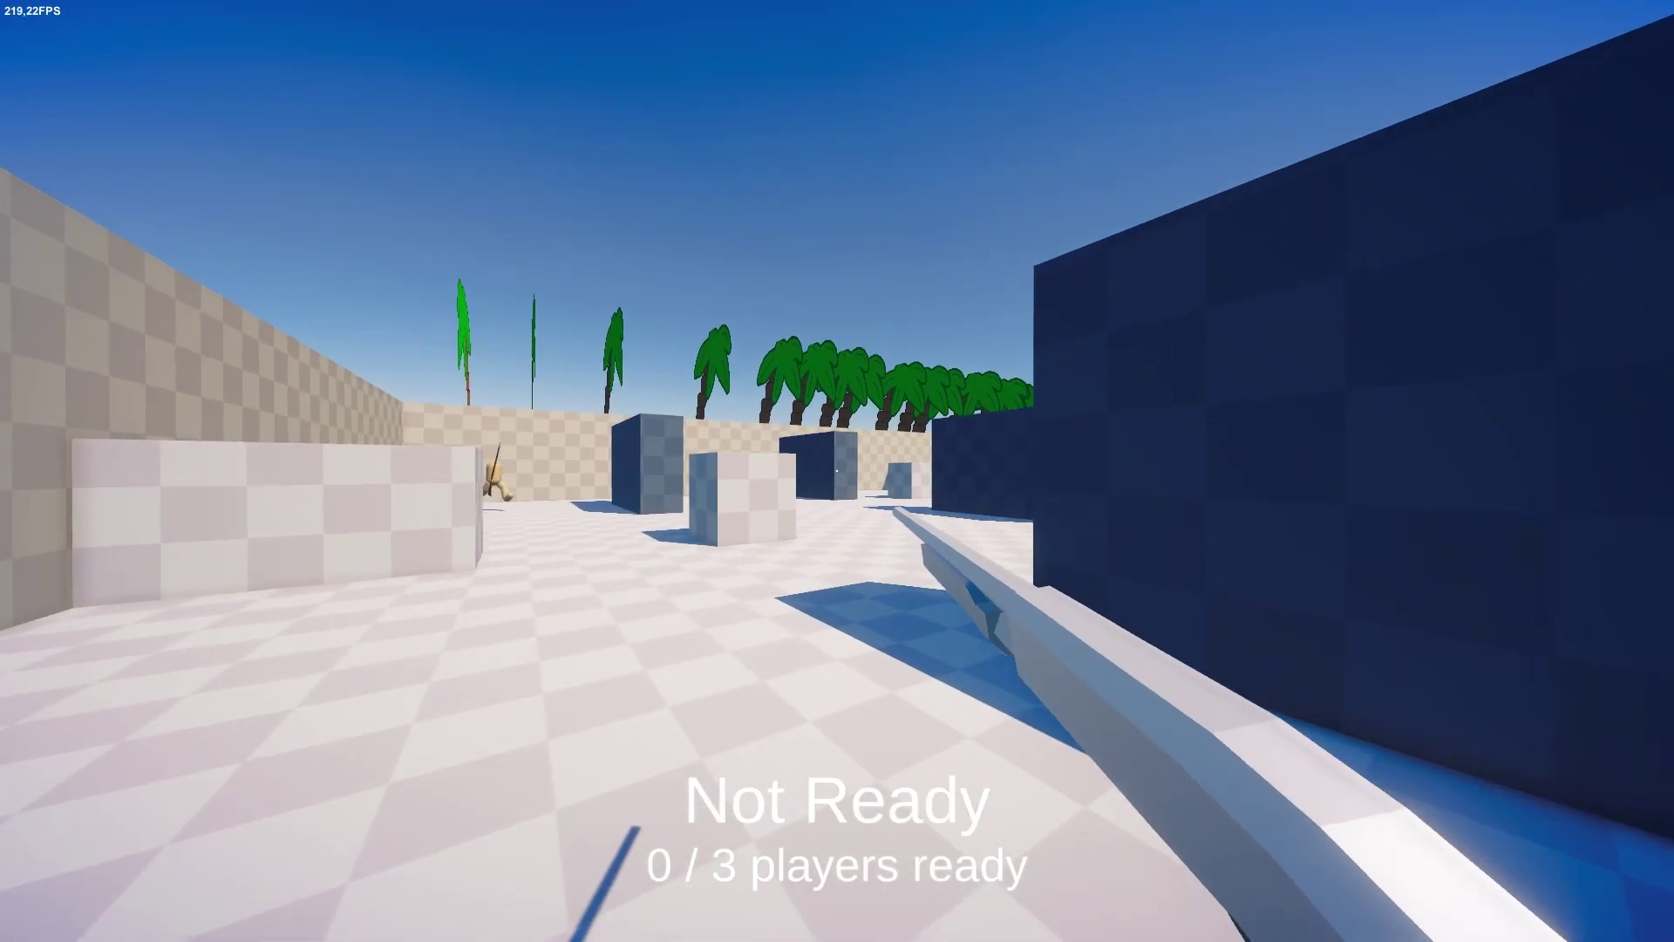
Step: Walk through the crate arena with the gold-red rifle and shoot the enemy by the wall
{"action": "key", "text": "w"}
{"action": "key", "text": "w"}
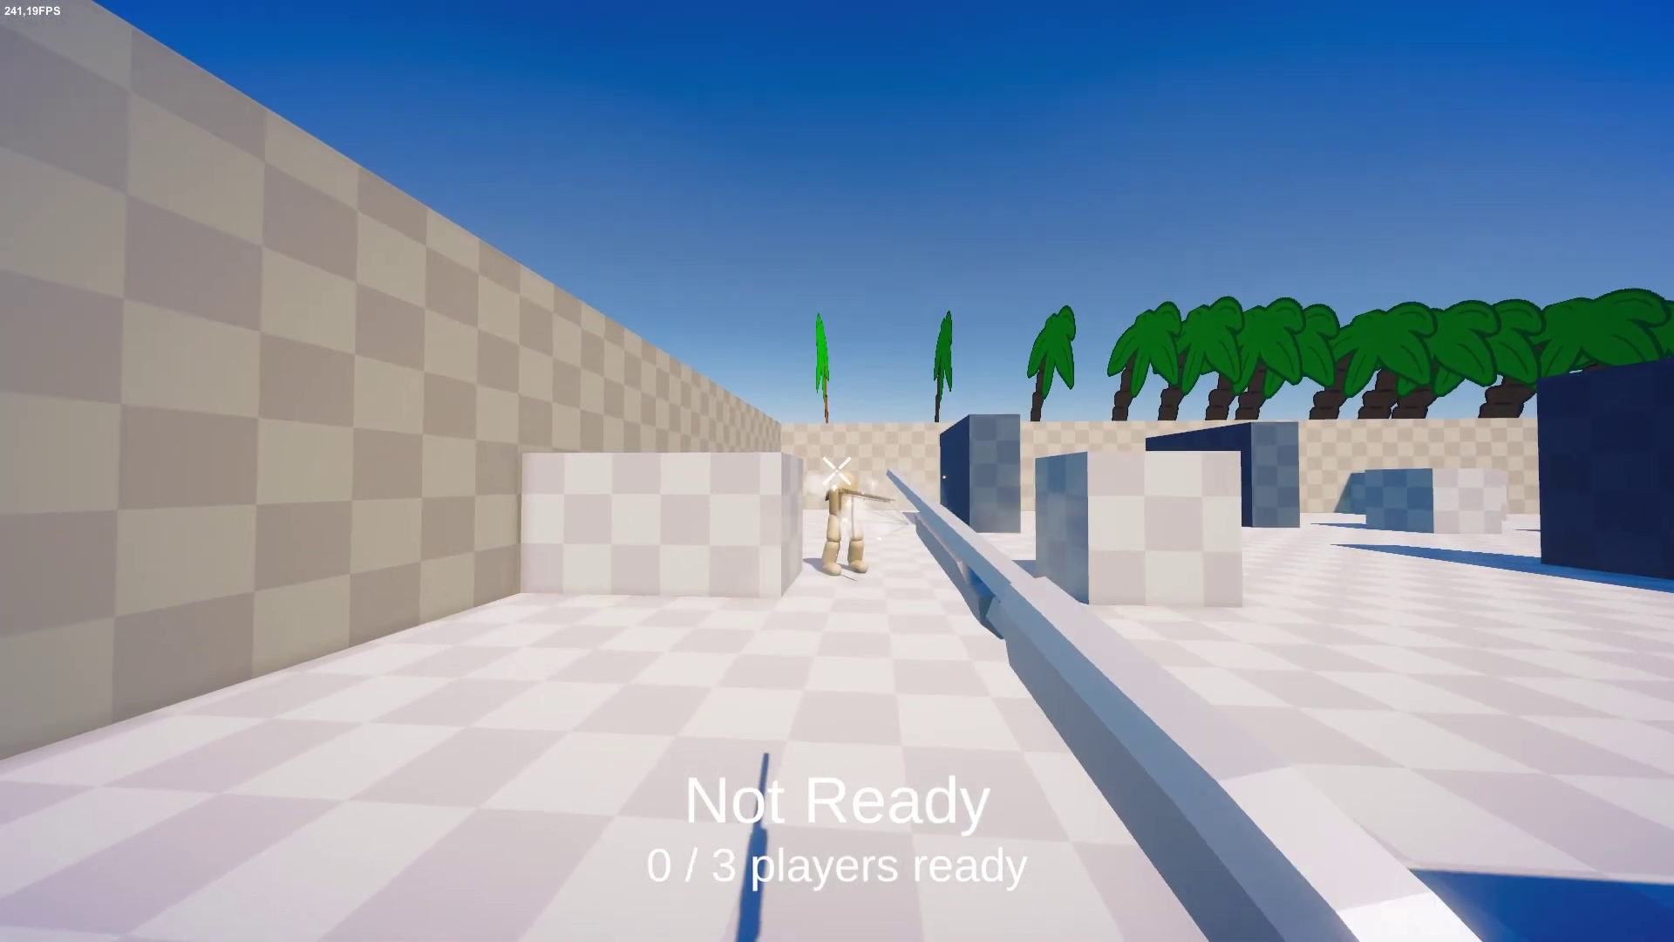
{"action": "key", "text": "w"}
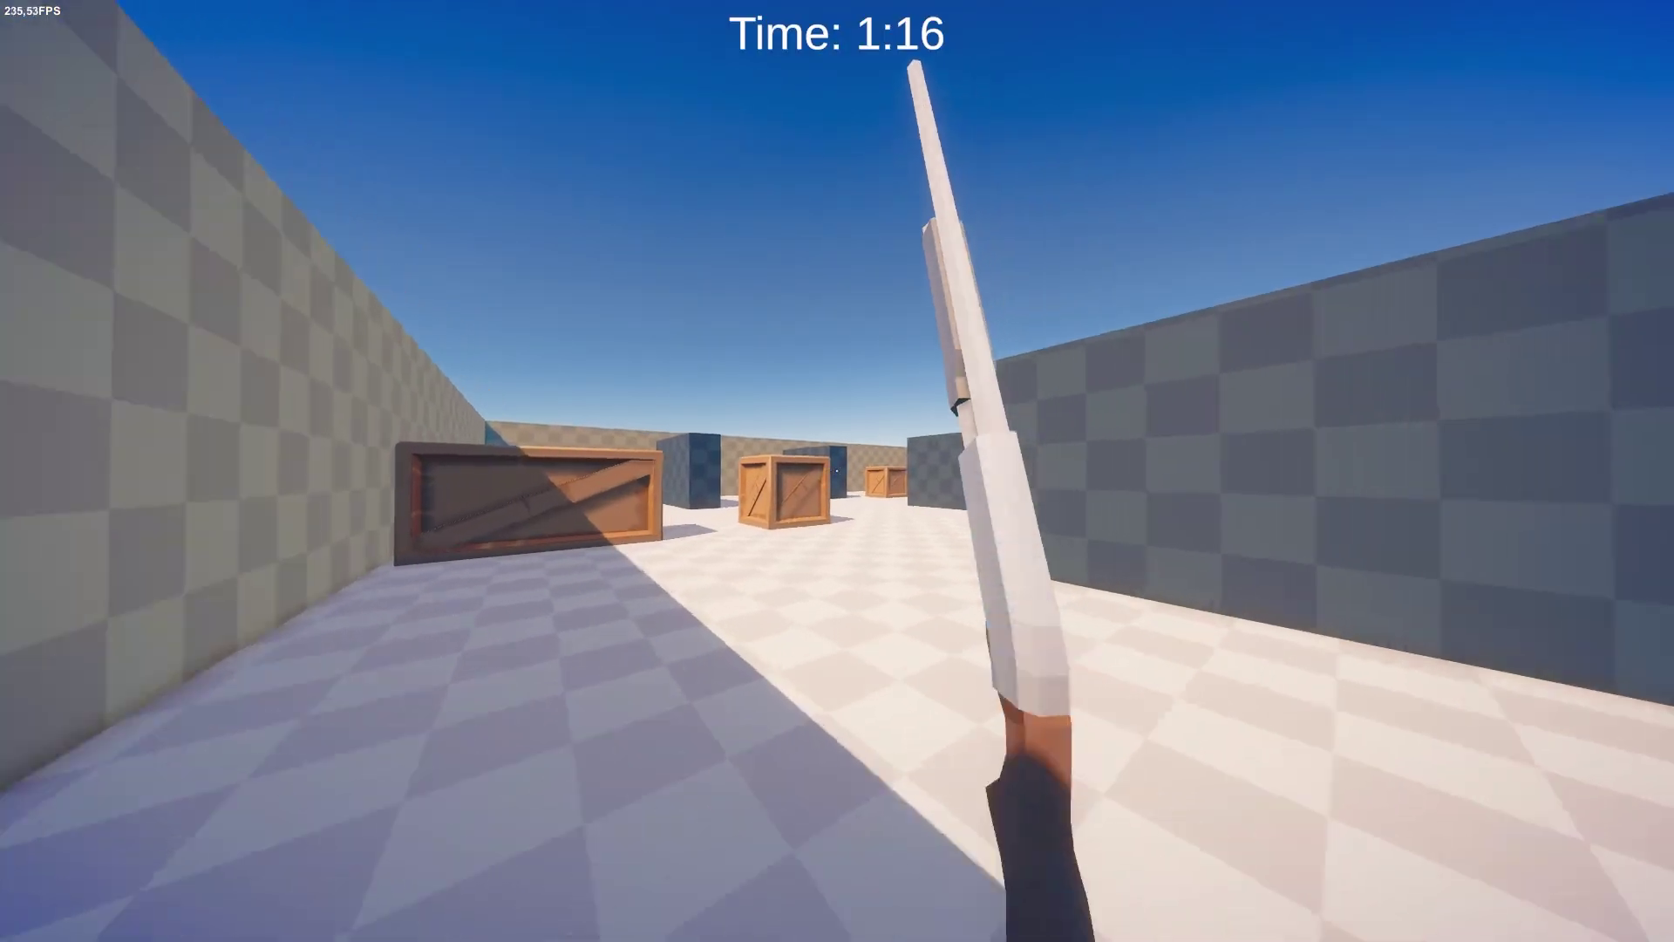
{"action": "key", "text": "2"}
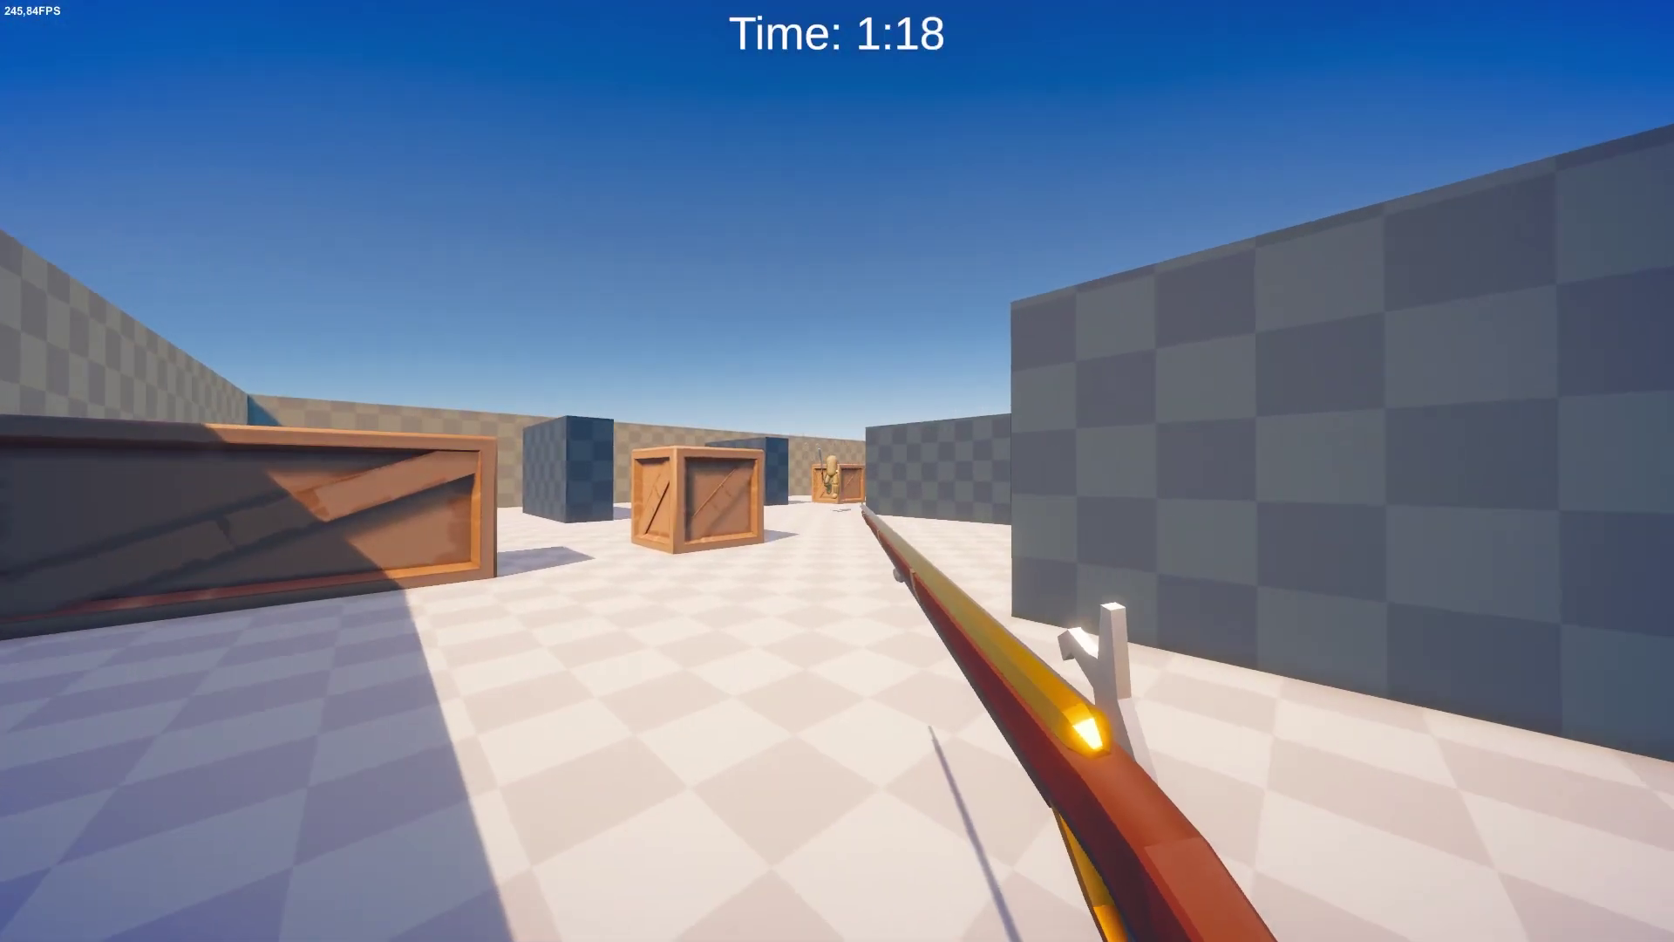
{"action": "key", "text": "w"}
{"action": "key", "text": "w"}
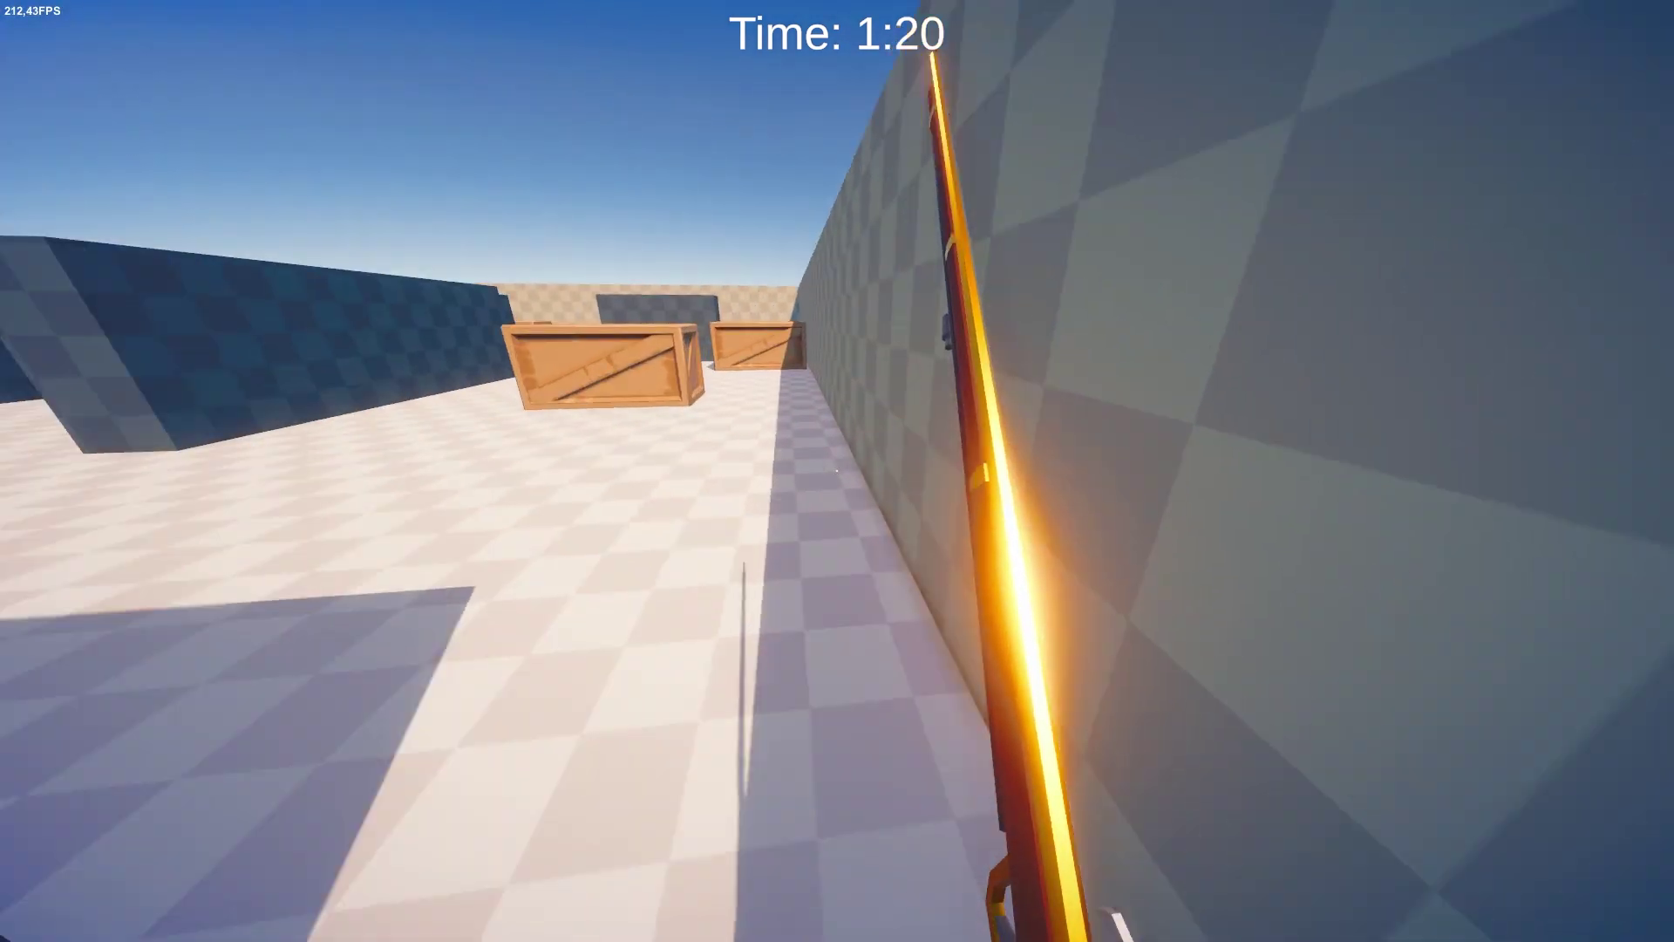
{"action": "key", "text": "w"}
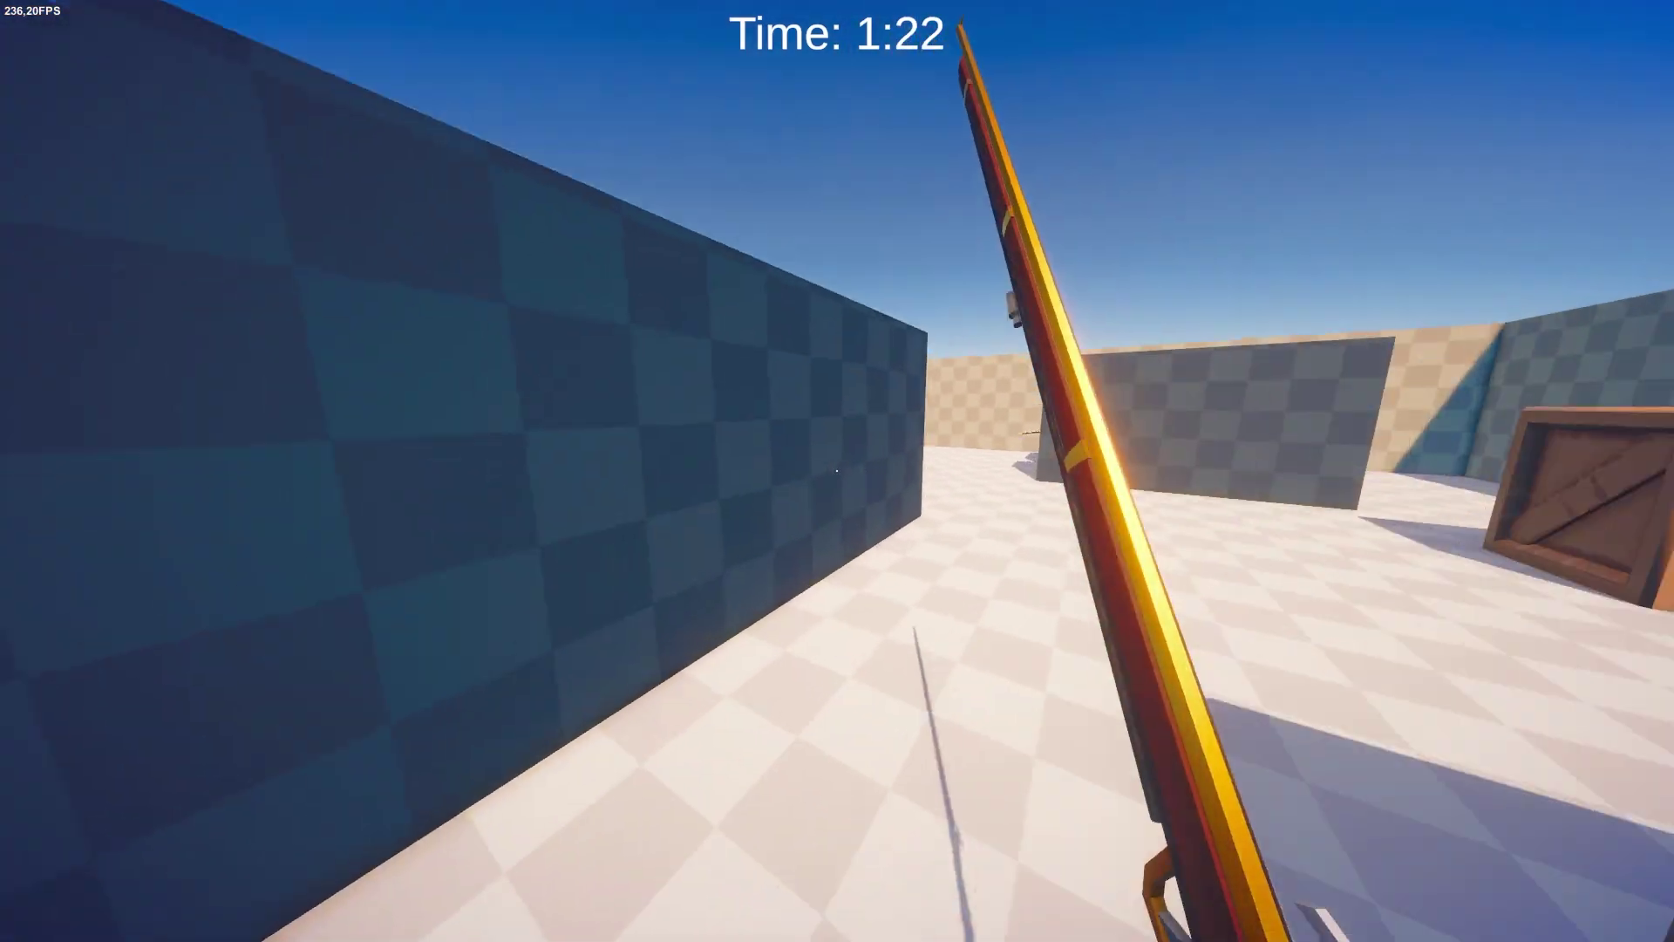
{"action": "key", "text": "w"}
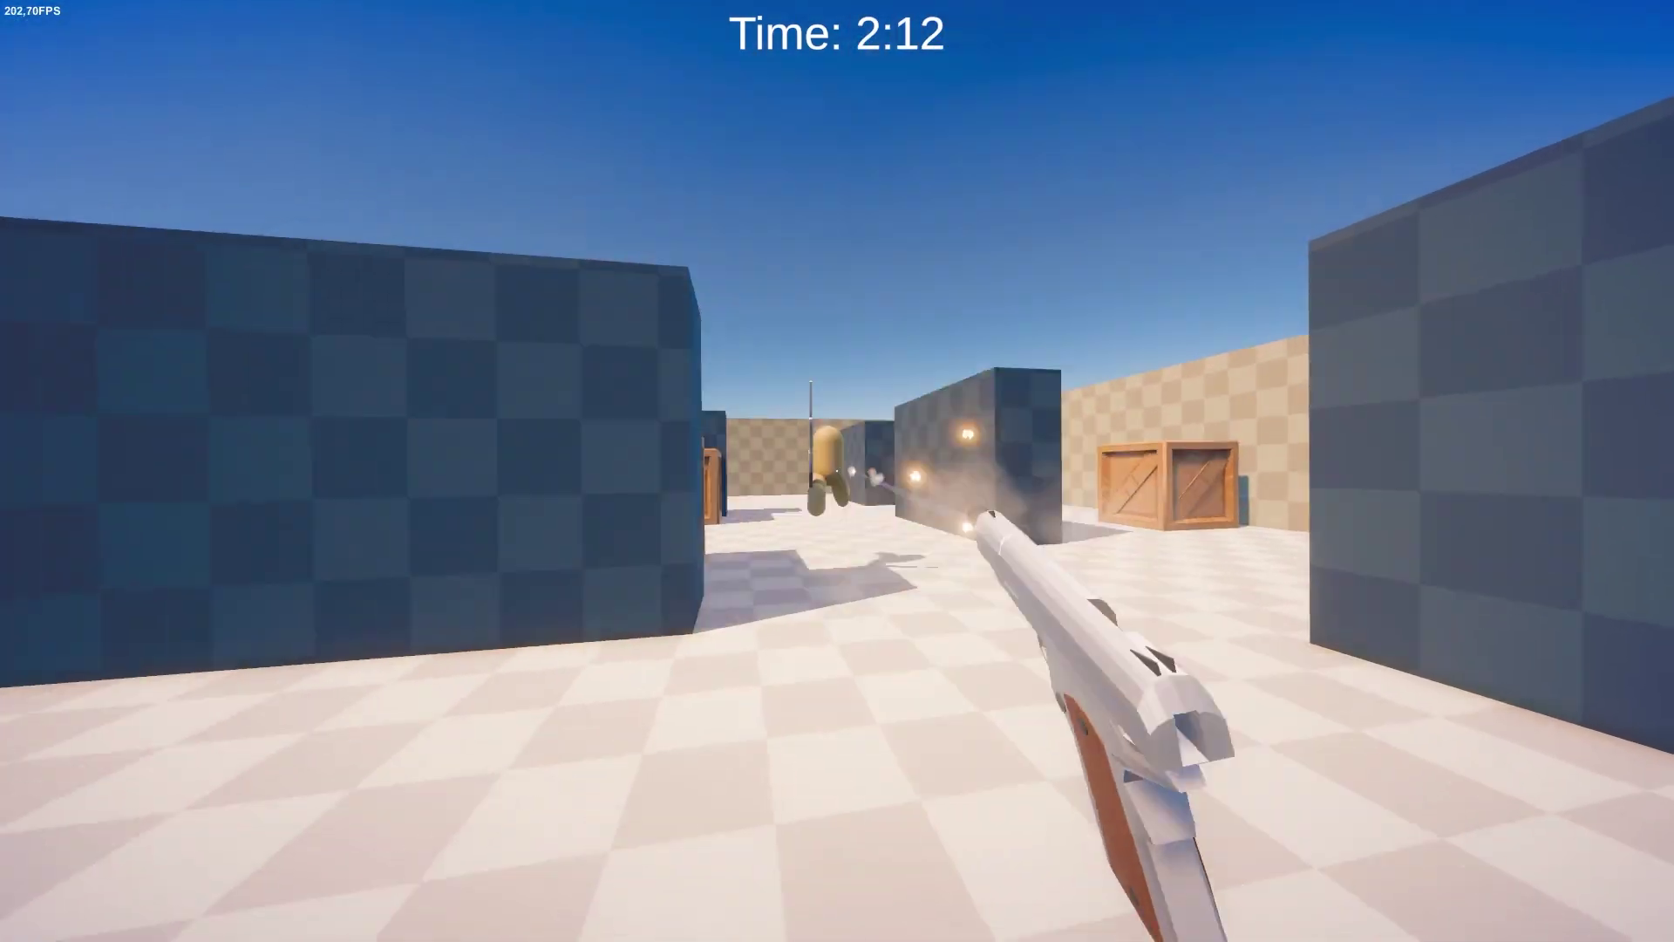
{"action": "key", "text": "w"}
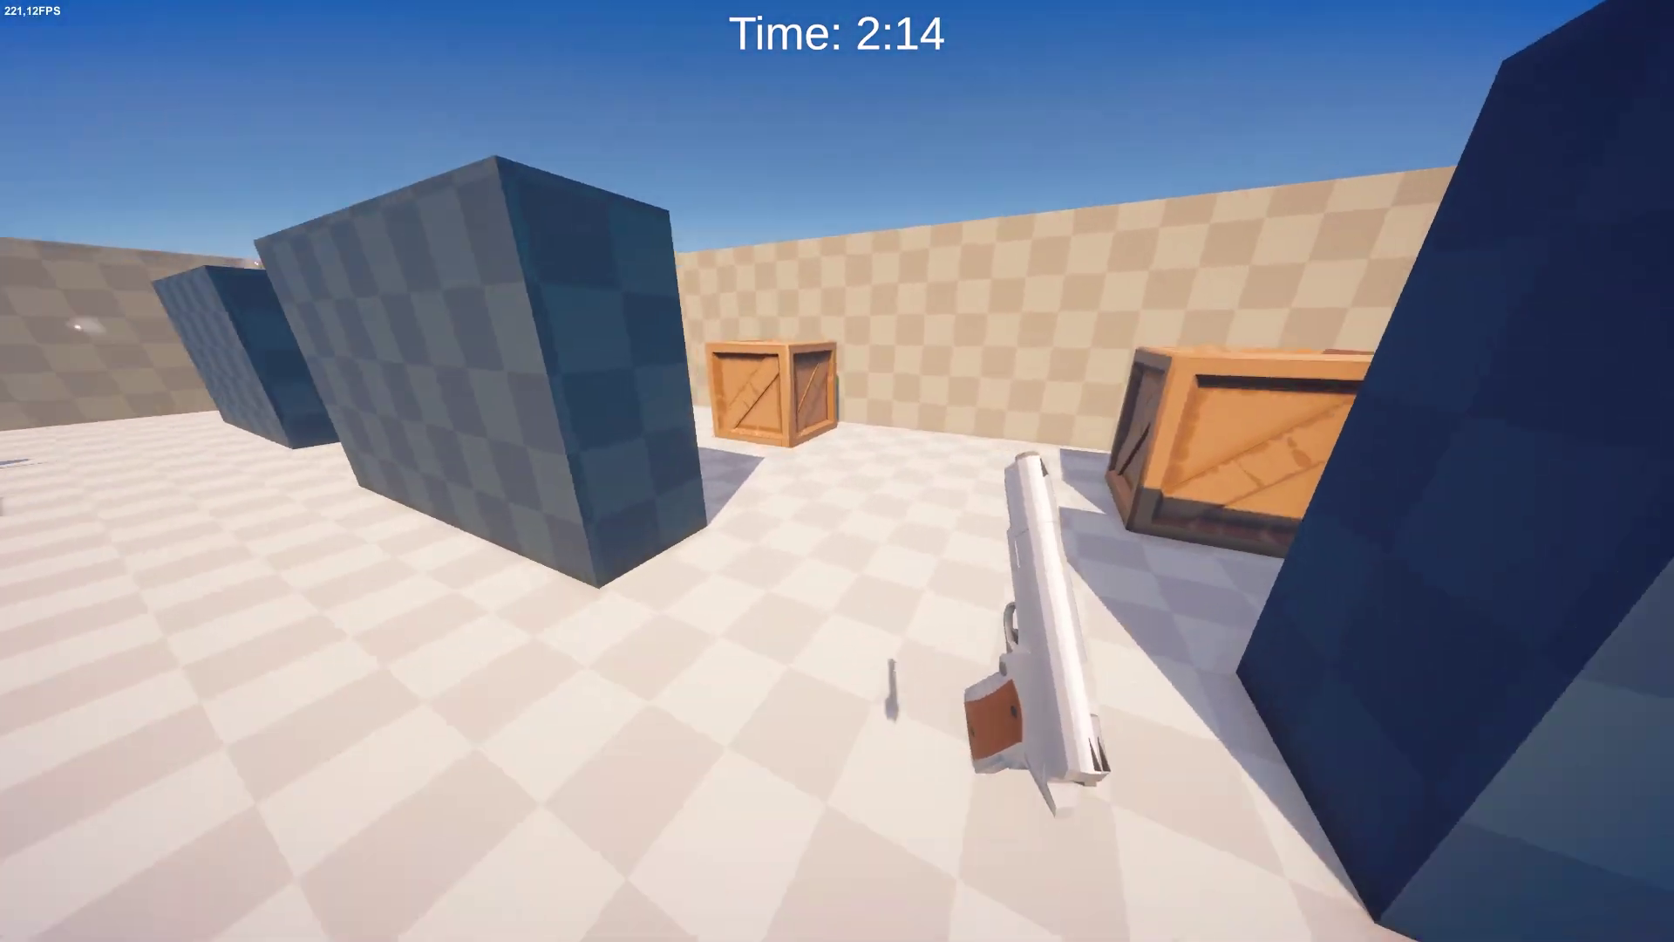
{"action": "key", "text": "w"}
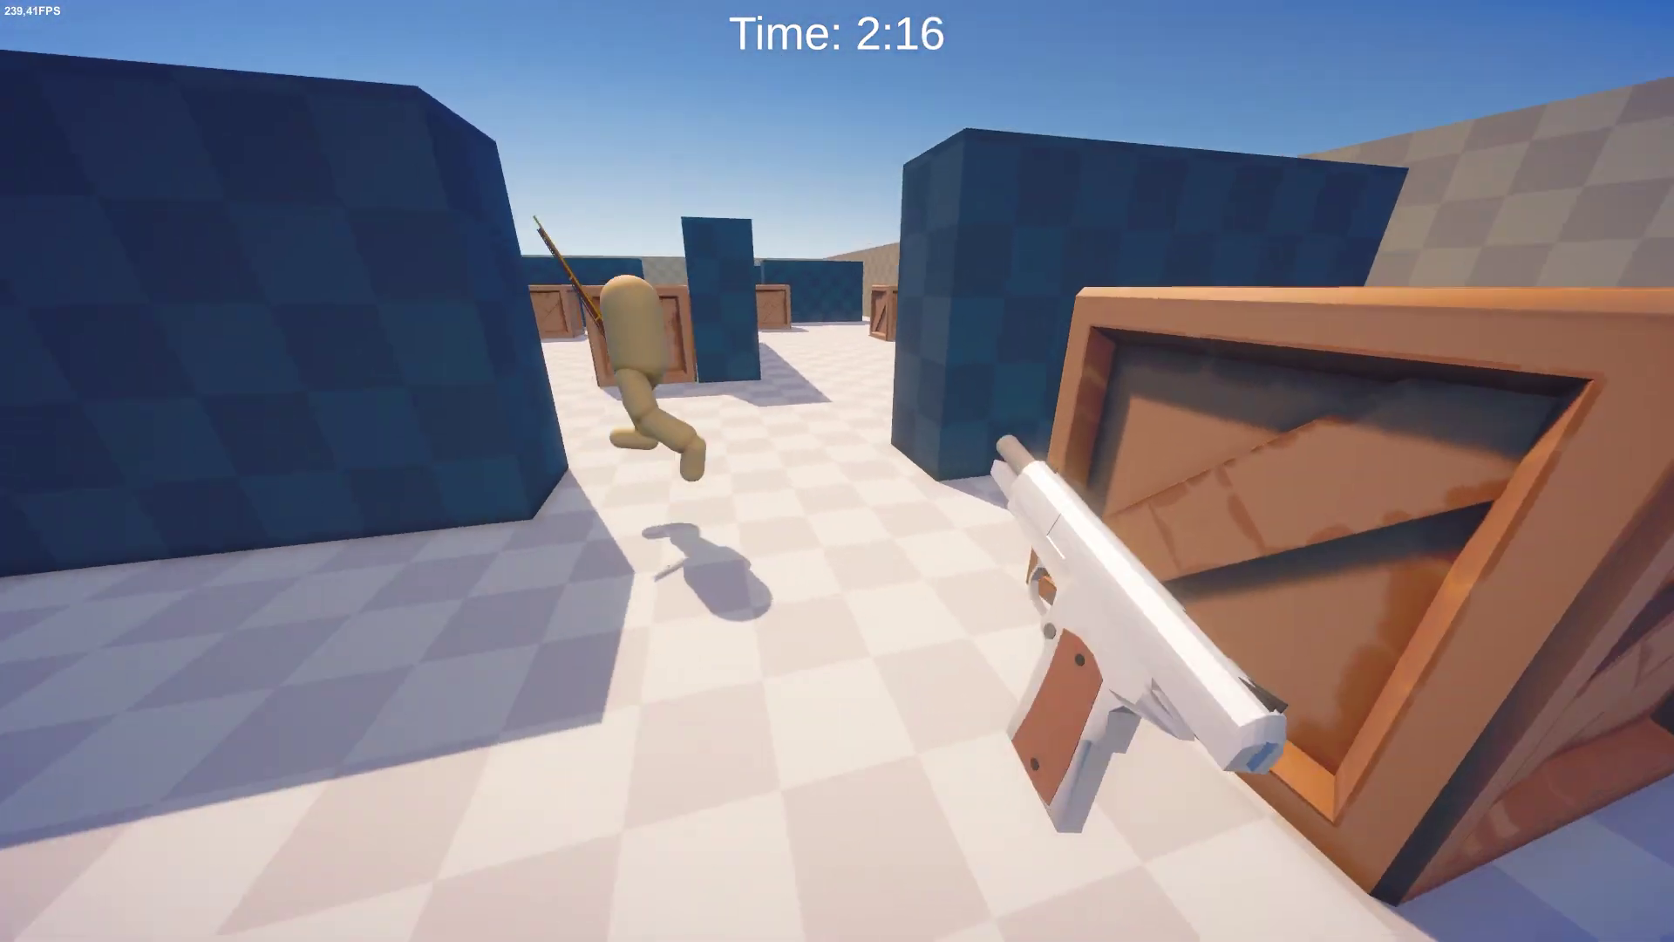
{"action": "key", "text": "w"}
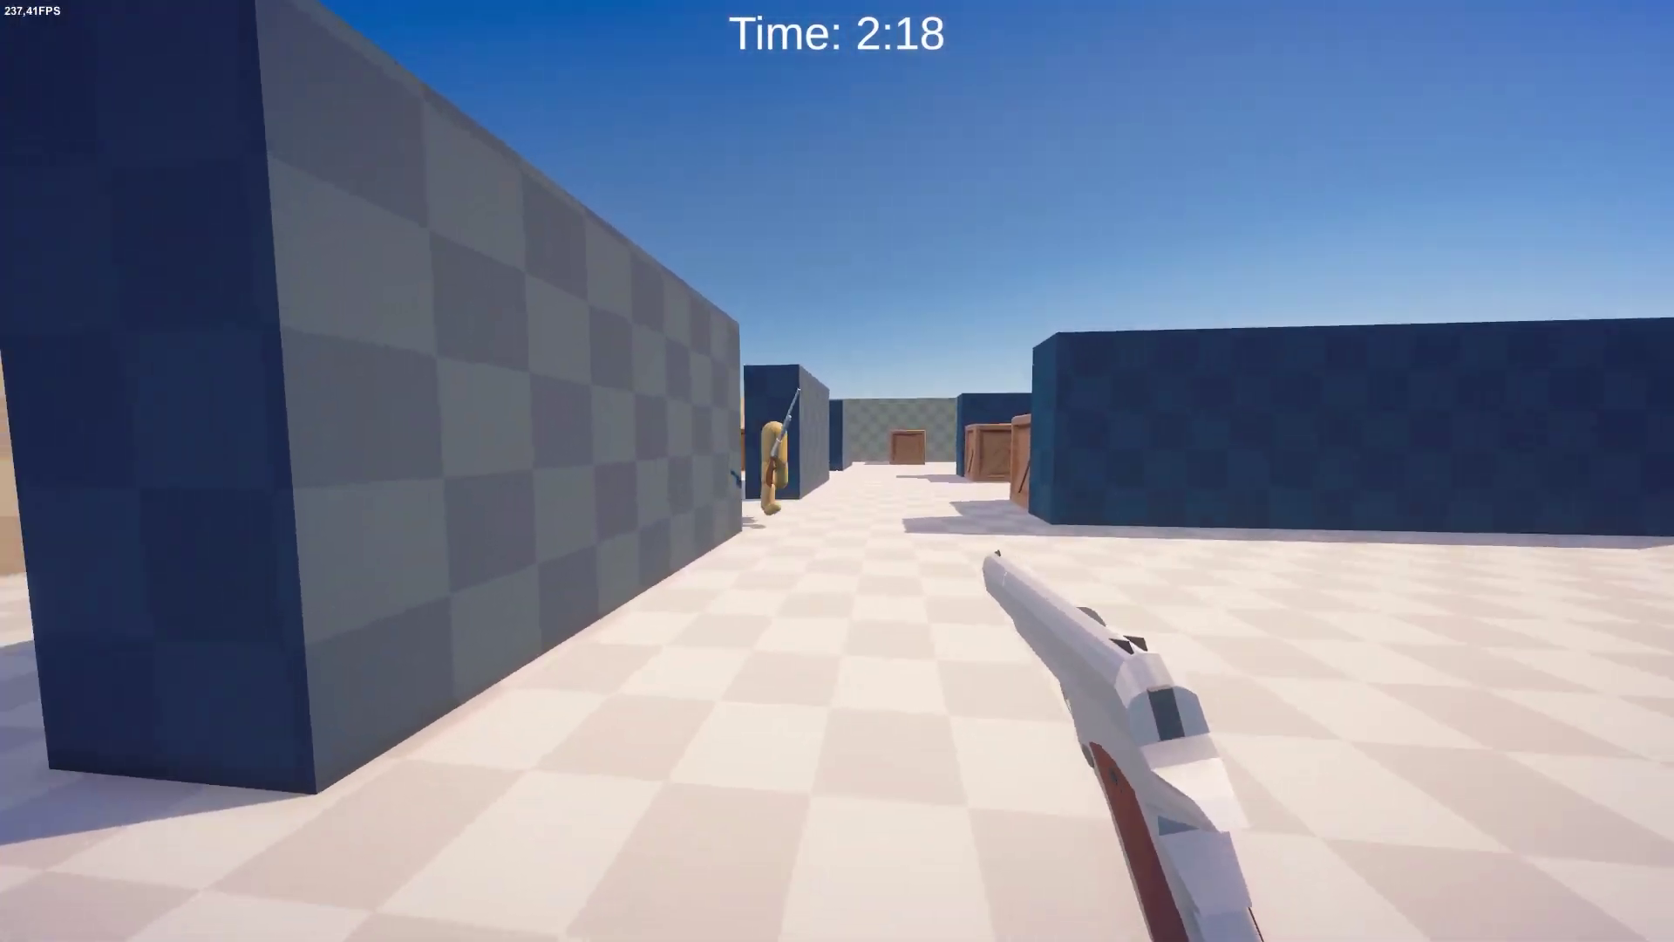
{"action": "key", "text": "w"}
{"action": "left_click", "coordinate": [837, 471]}
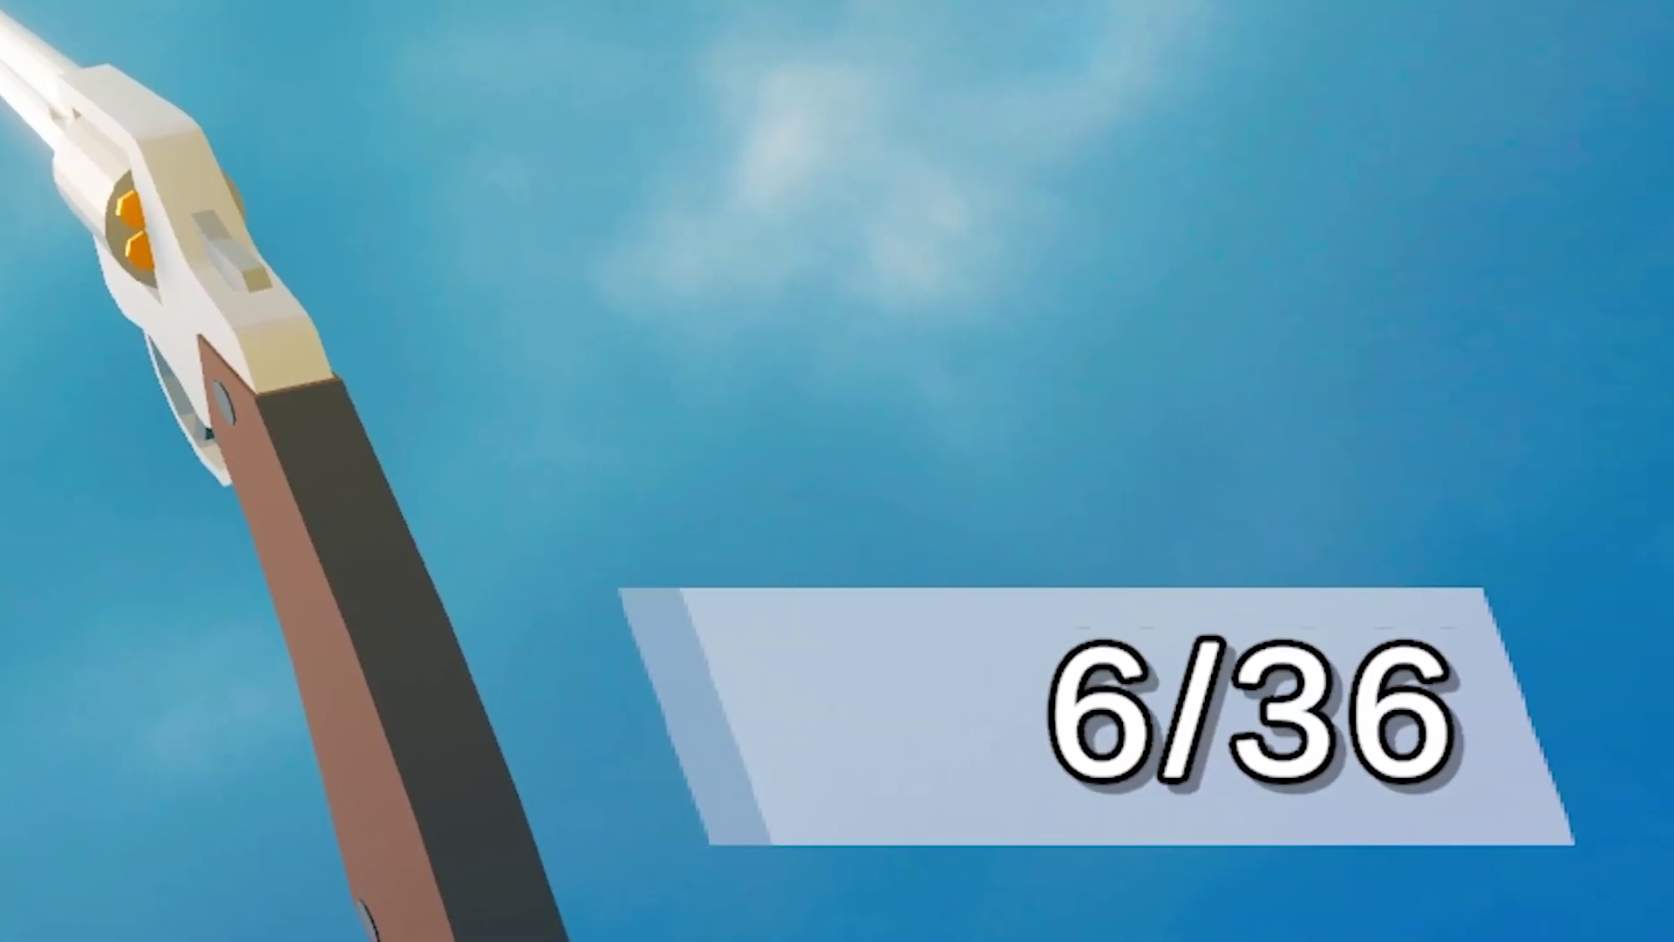
Step: Fire the revolver twice, then set the new match's round time to 1 minute
{"action": "left_click", "coordinate": [837, 471]}
{"action": "left_click", "coordinate": [837, 471]}
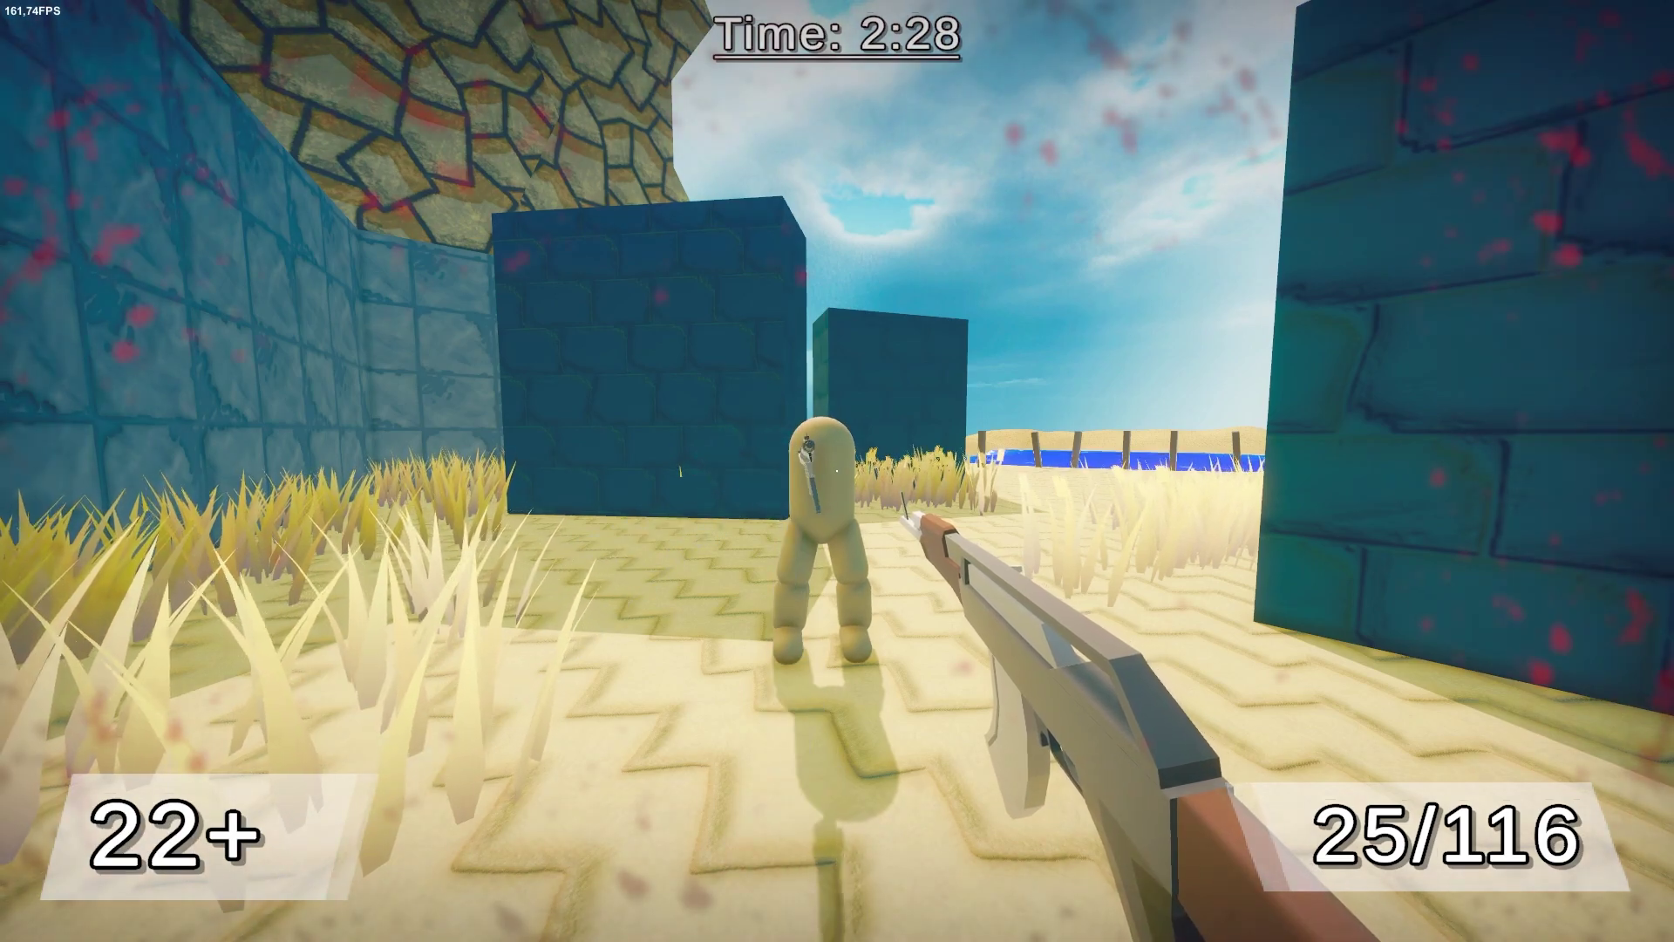
{"action": "left_click", "coordinate": [332, 460]}
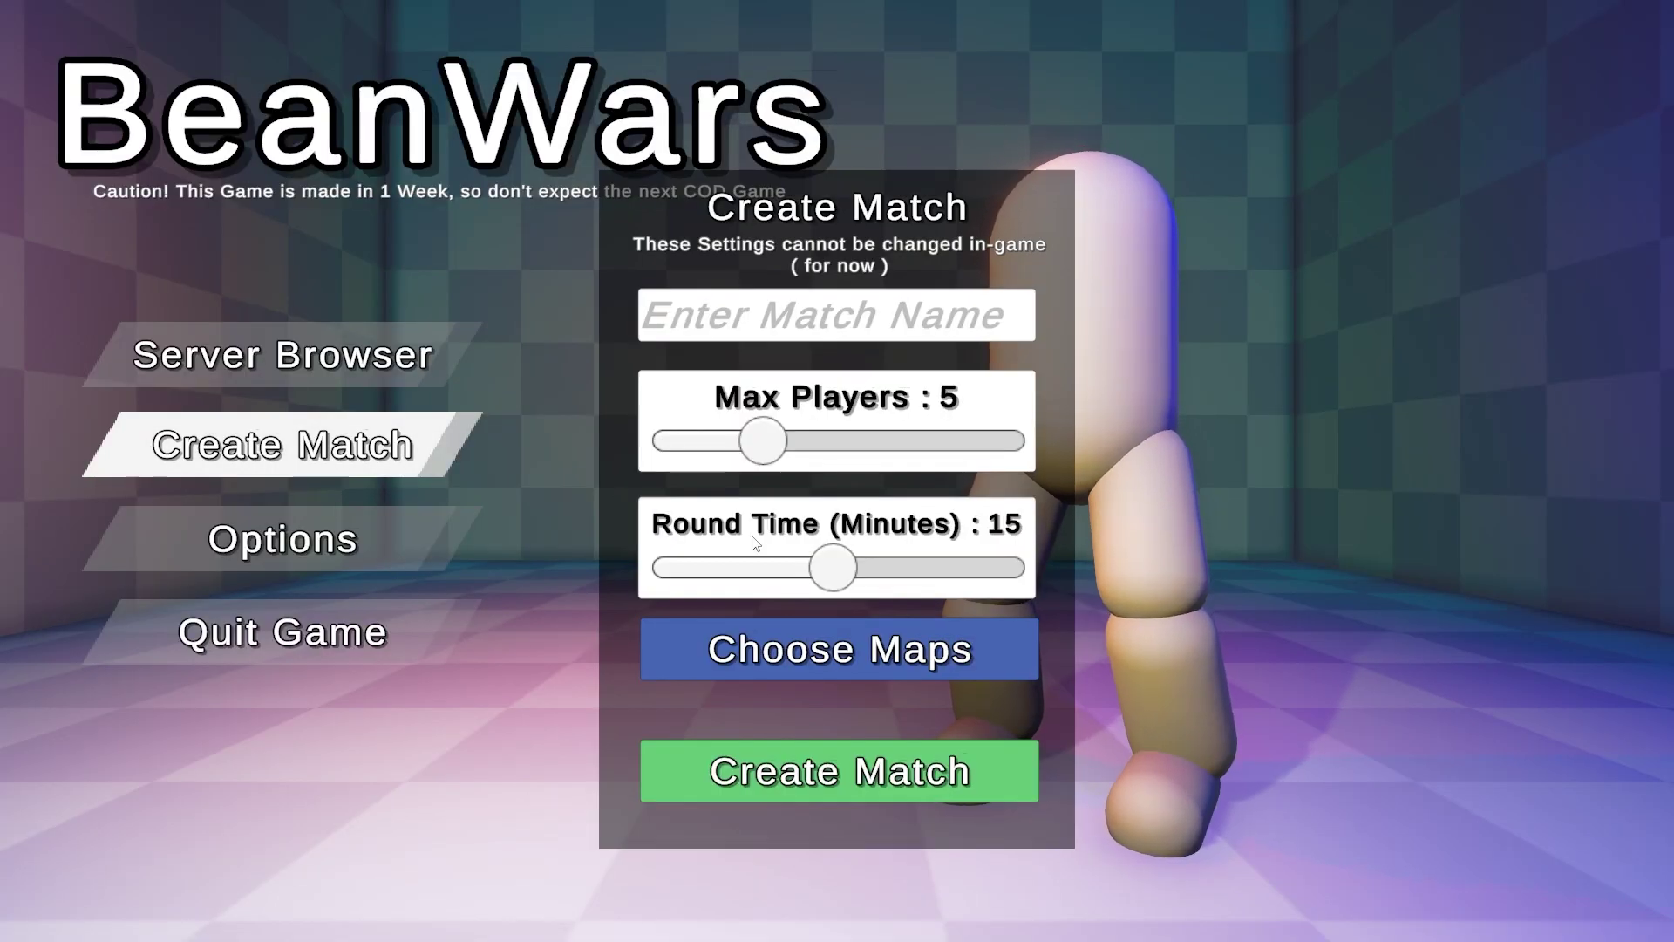
{"action": "left_click_drag", "start_coordinate": [811, 571], "coordinate": [694, 590]}
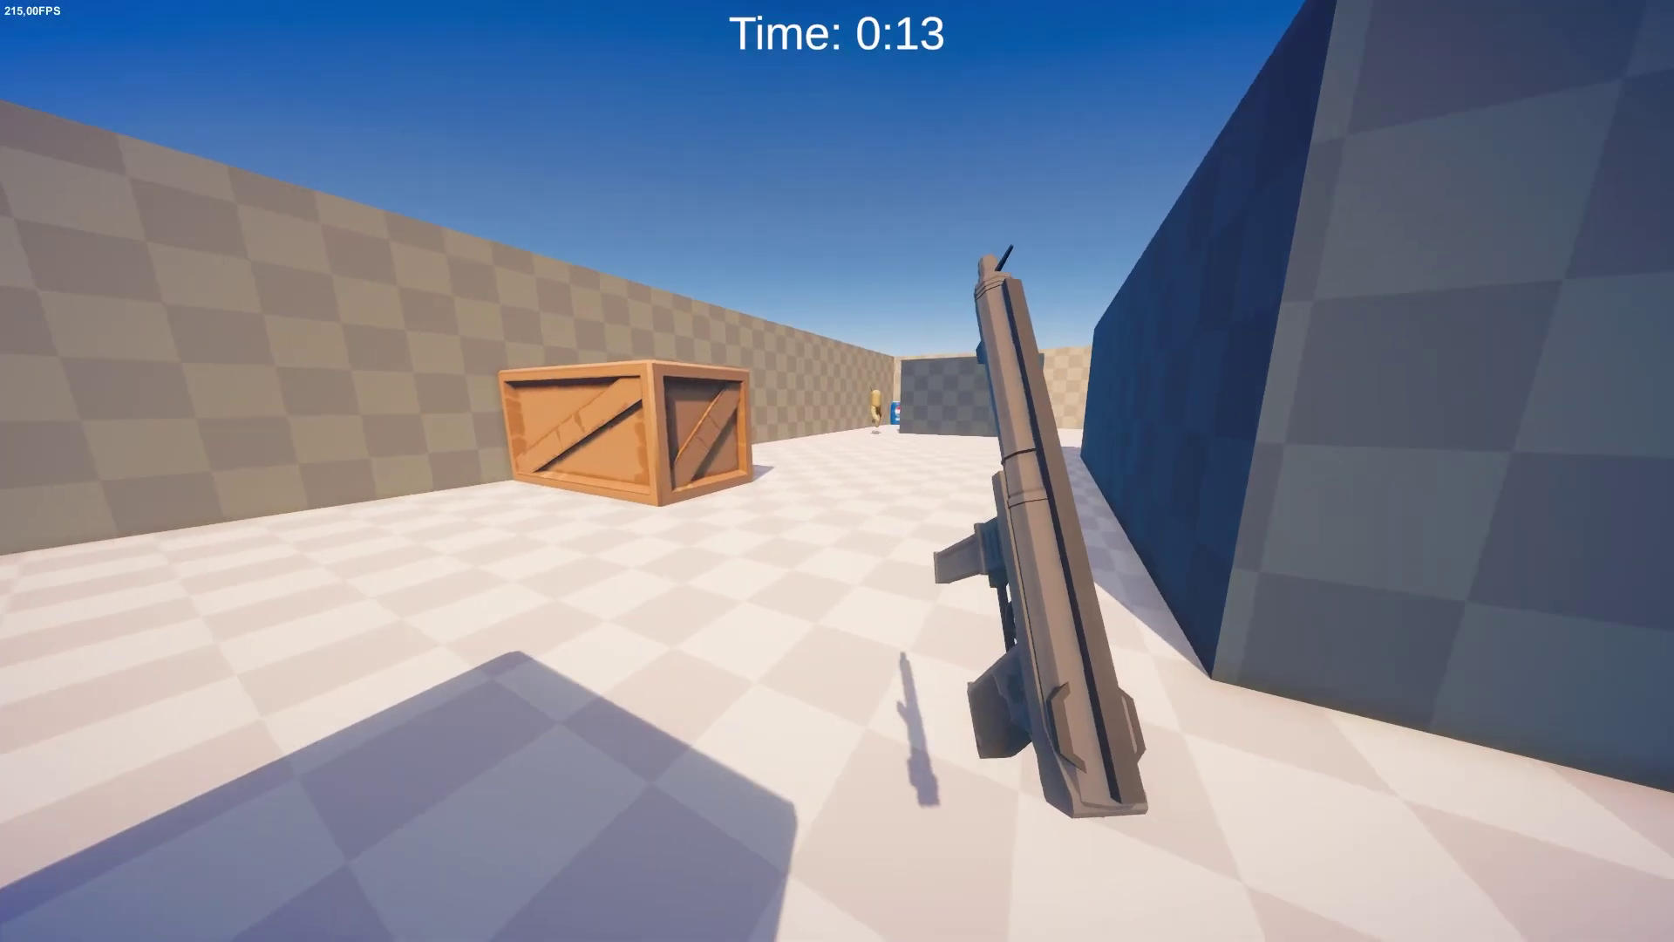
Step: Walk to the crate, switch to the revolver and fire it twice
{"action": "key", "text": "w"}
{"action": "key", "text": "w"}
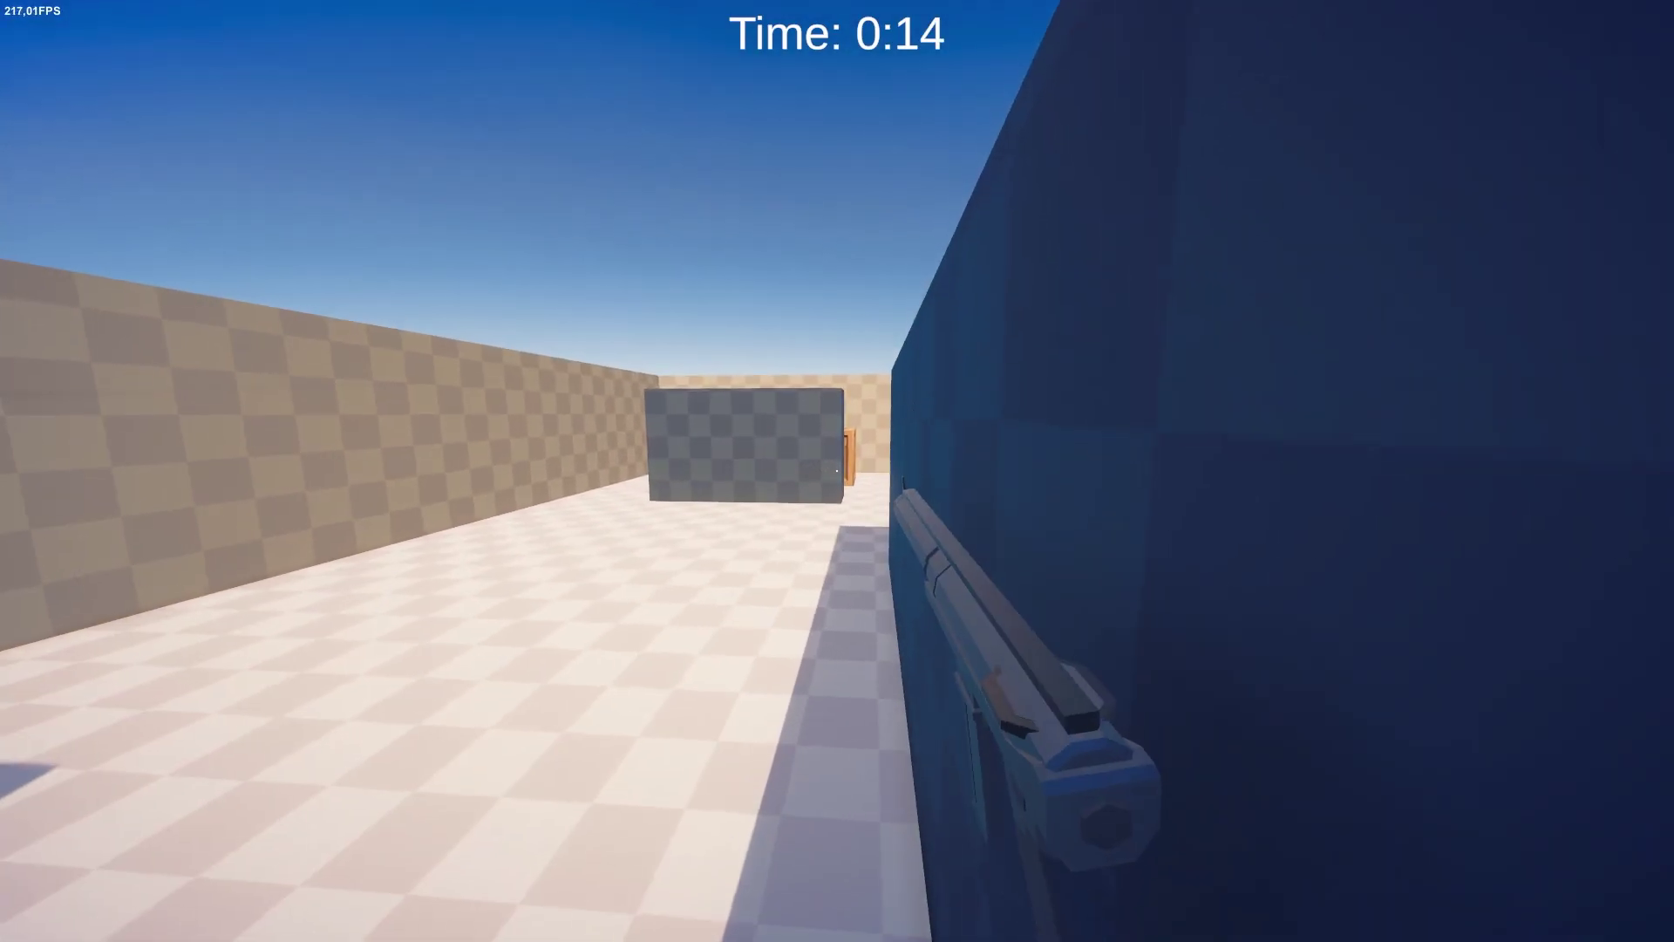
{"action": "key", "text": "w"}
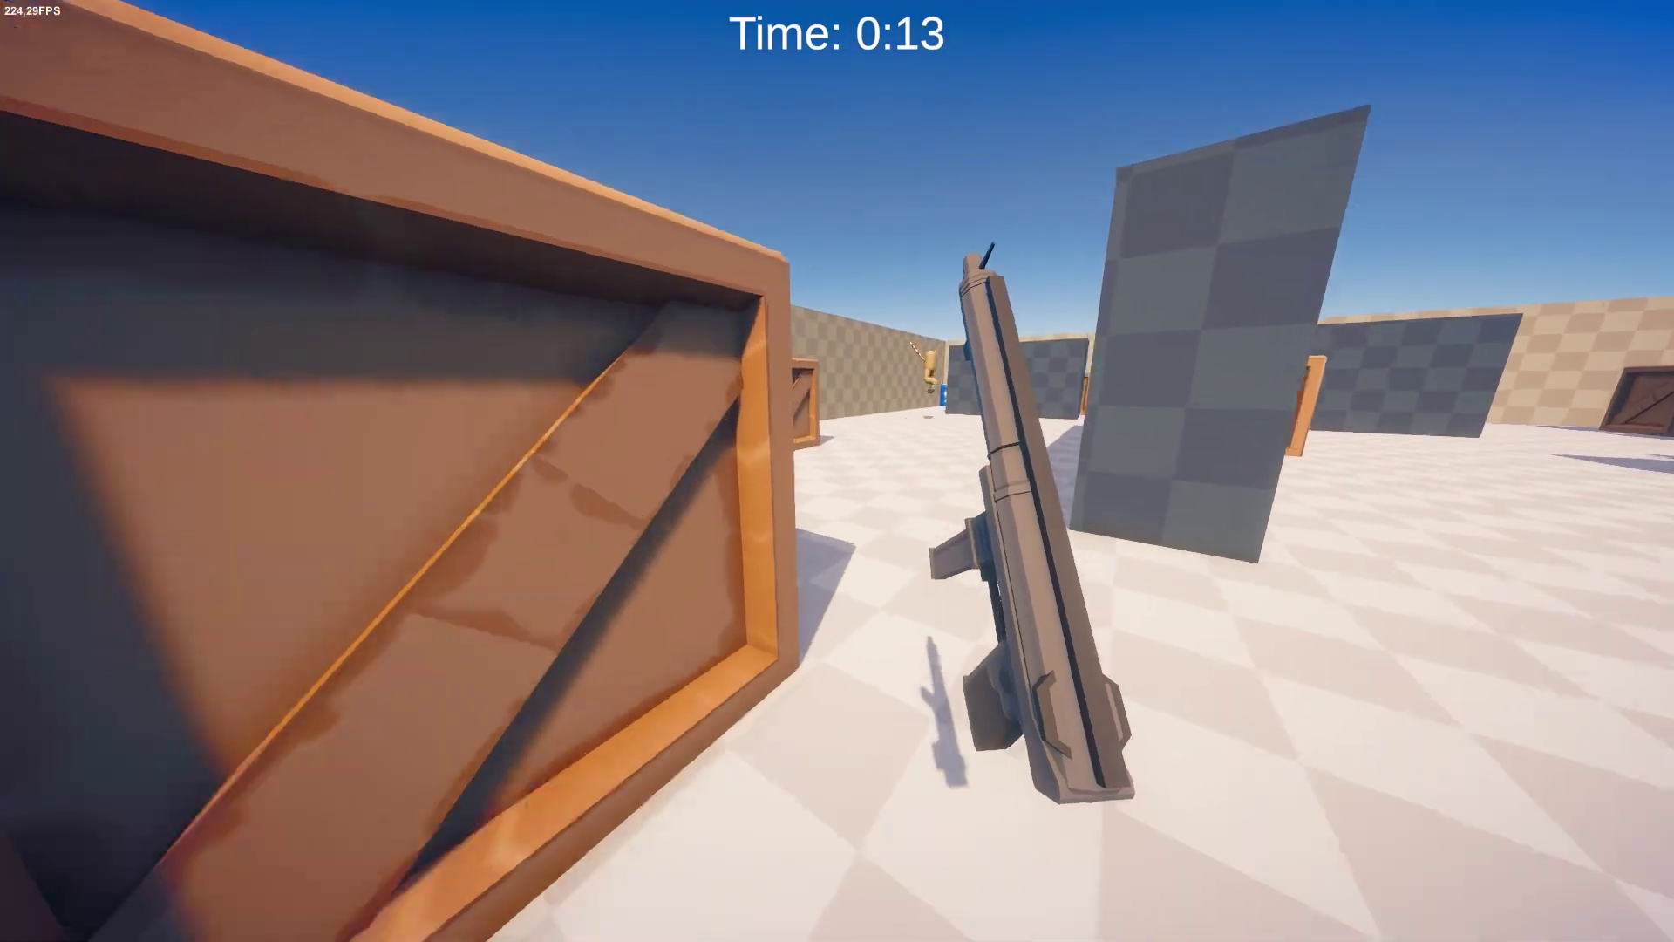
{"action": "key", "text": "2"}
{"action": "key", "text": "w"}
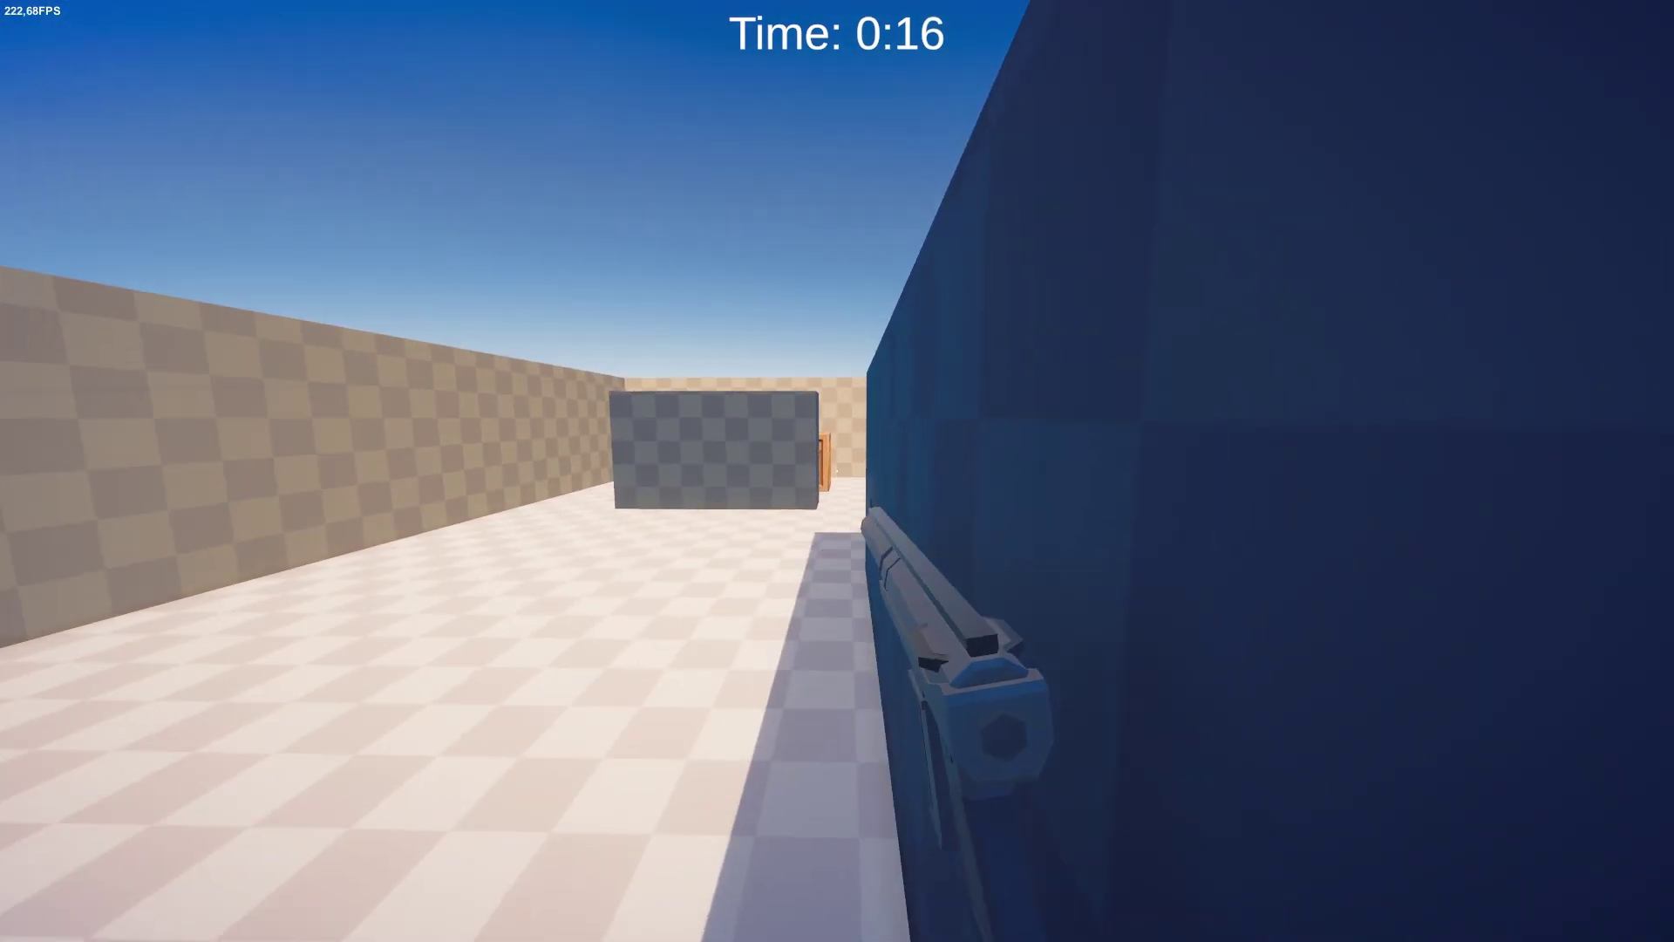
{"action": "left_click", "coordinate": [837, 471]}
{"action": "left_click", "coordinate": [837, 471]}
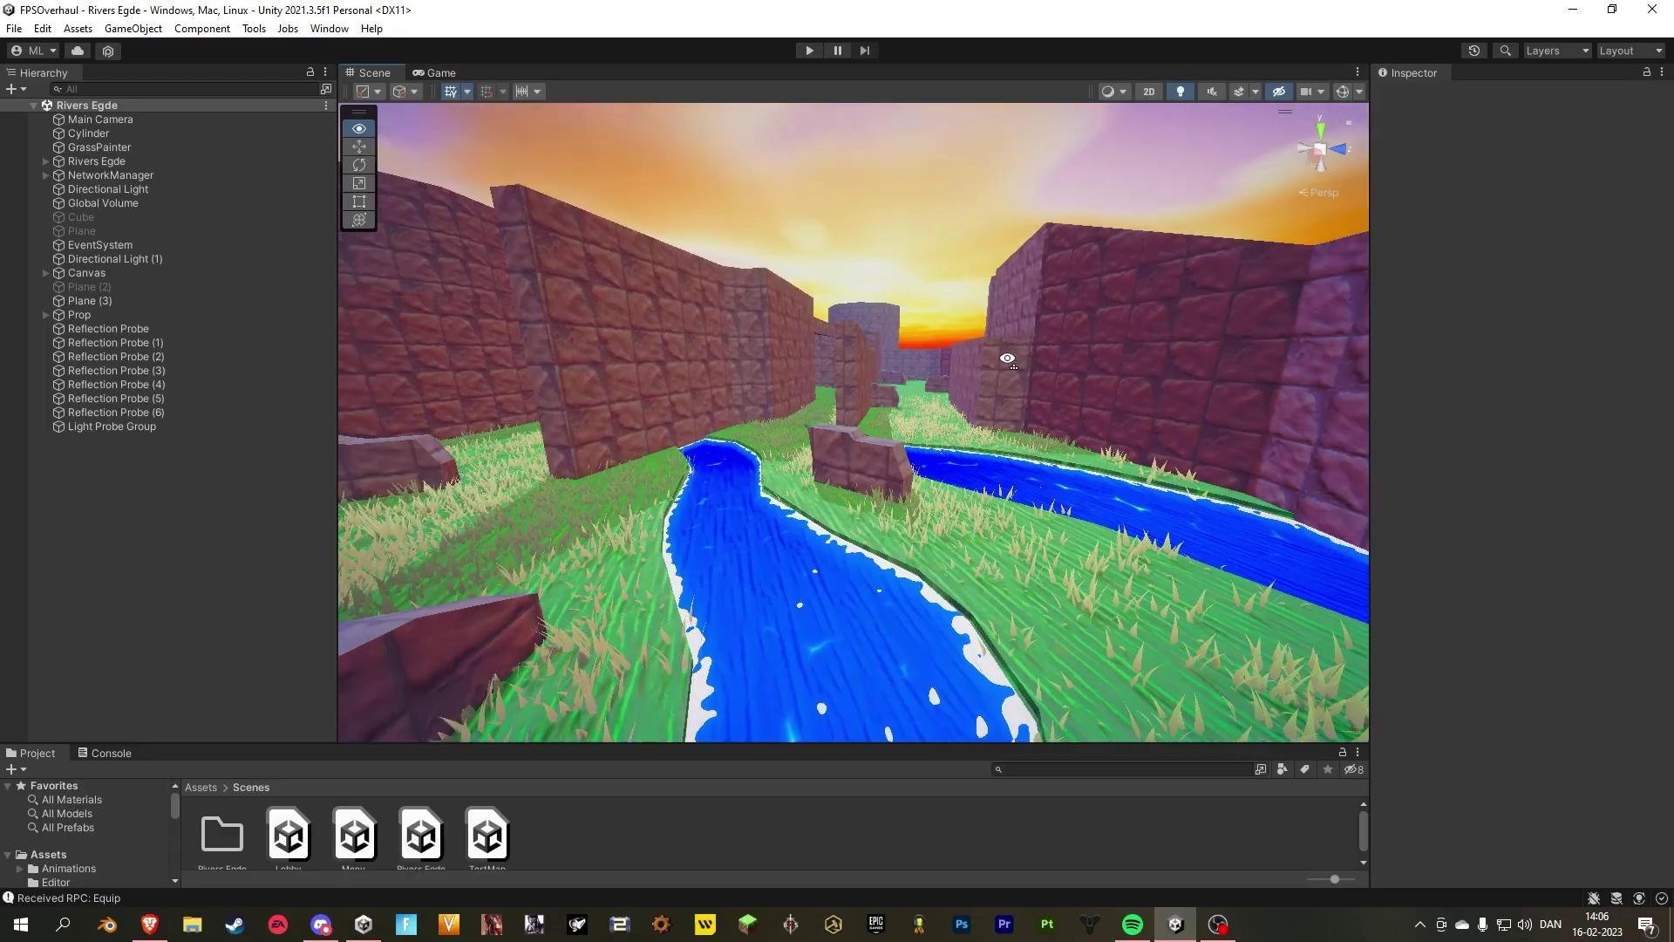
Step: Rotate the Cylinder (30) wall block and lengthen Cylinder (28) in the Scene view
{"action": "mouse_move", "coordinate": [890, 389]}
{"action": "right_mouse_down"}
{"action": "mouse_move", "coordinate": [994, 392]}
{"action": "mouse_move", "coordinate": [891, 390]}
{"action": "right_mouse_up"}
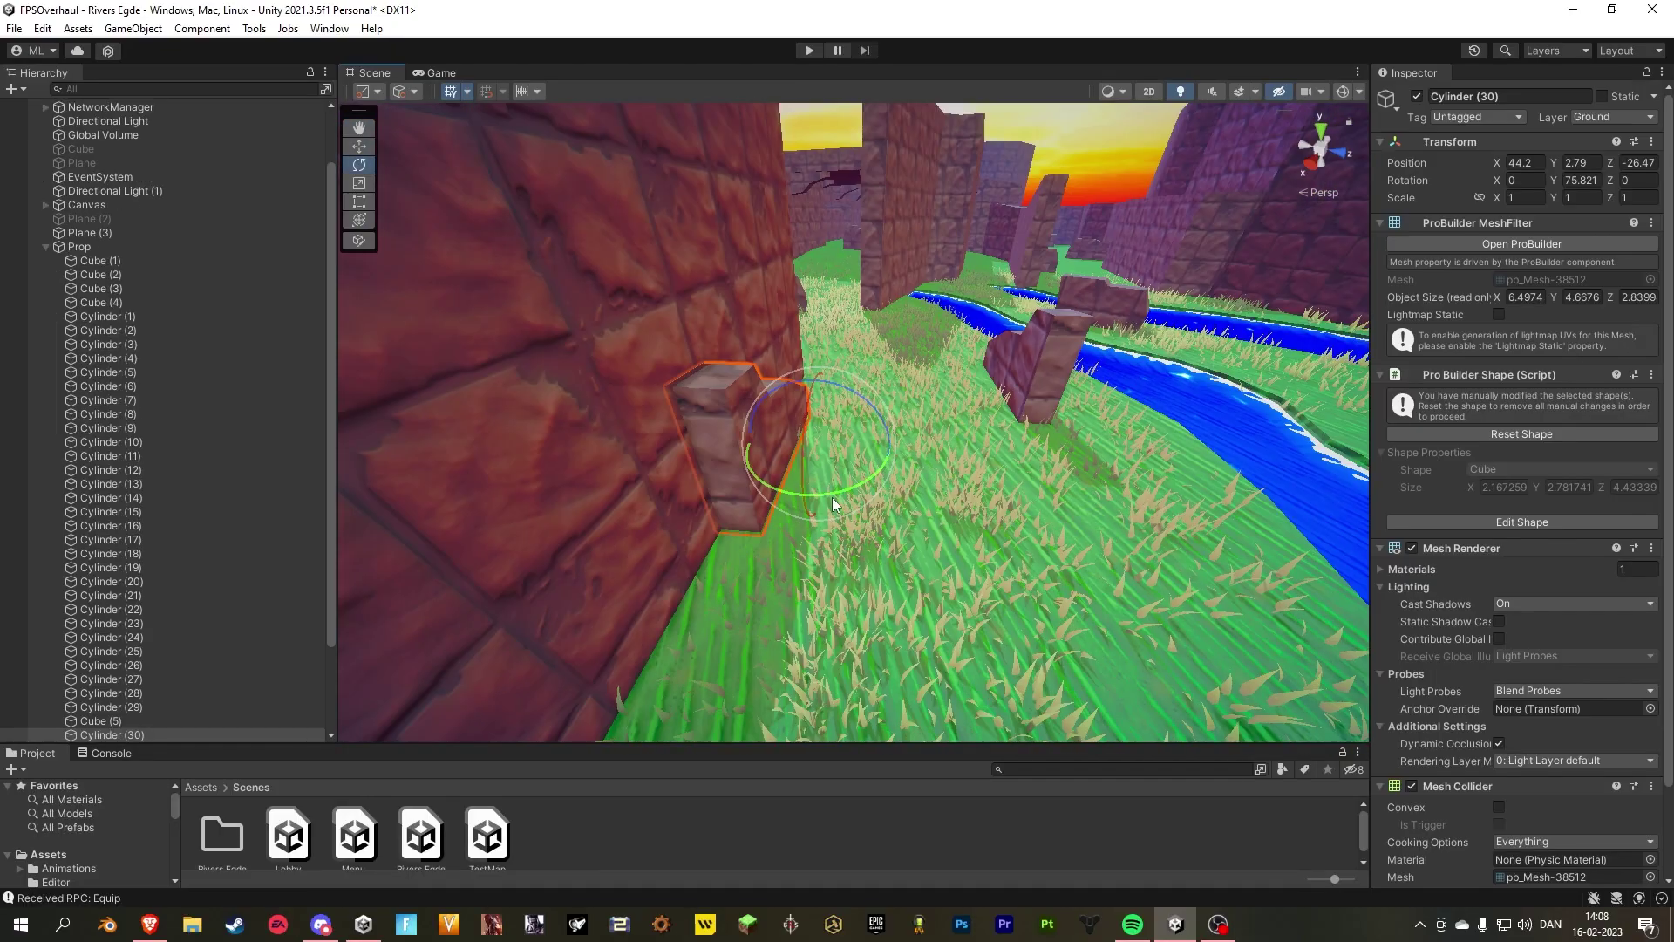
{"action": "left_click_drag", "start_coordinate": [767, 563], "coordinate": [619, 497]}
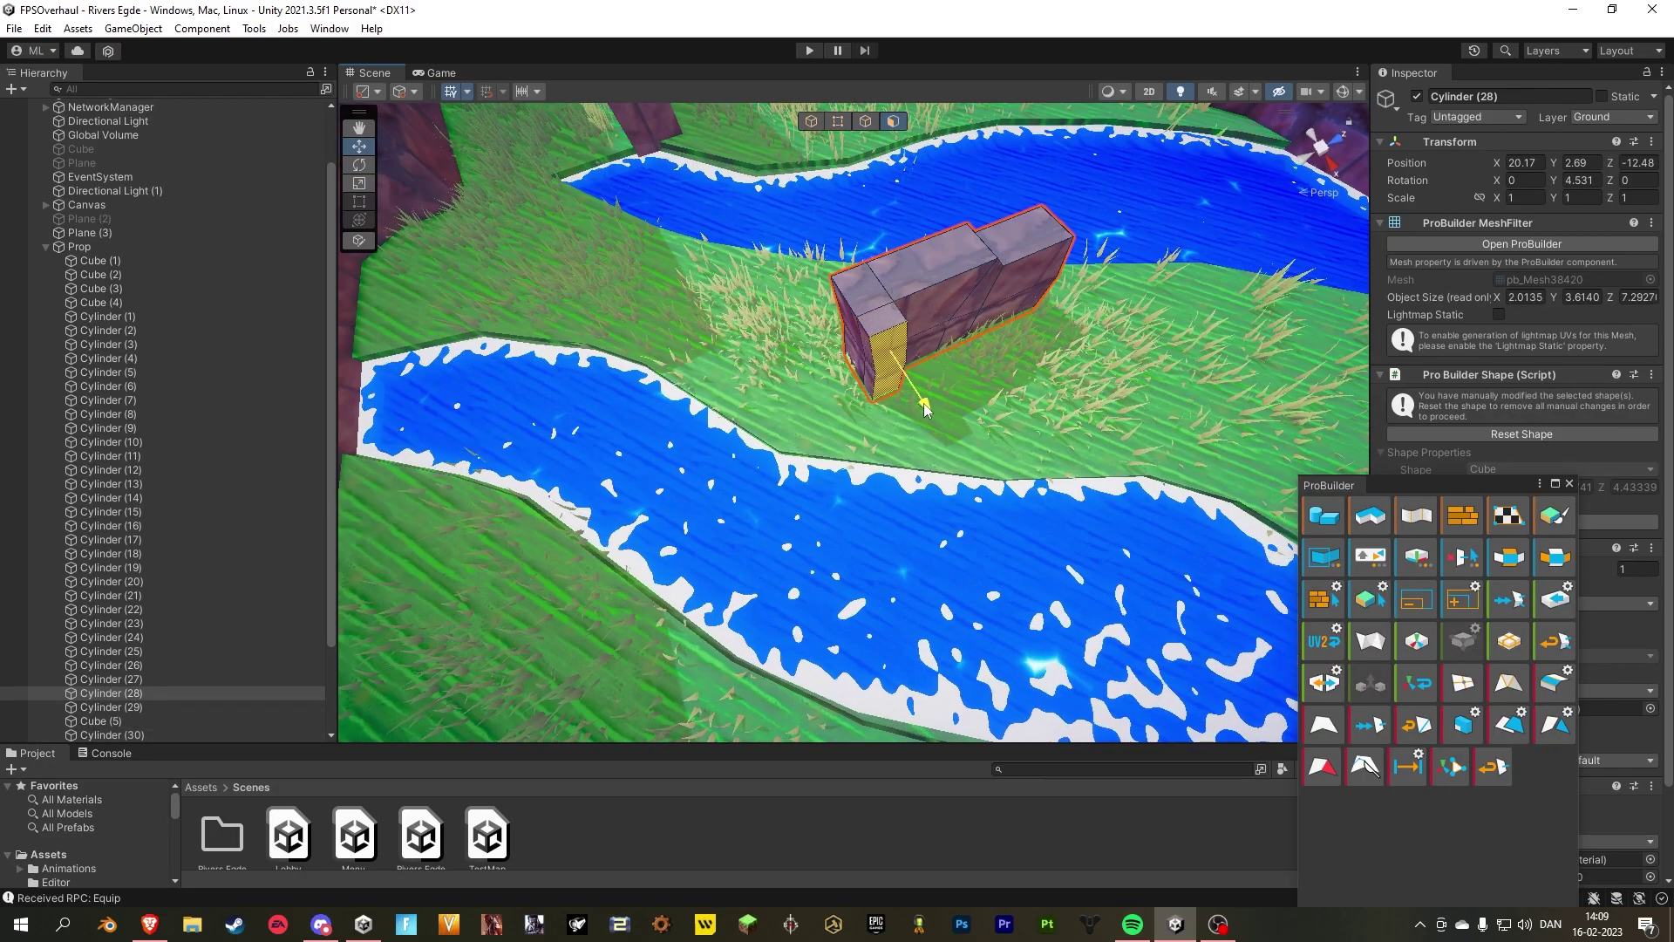
{"action": "left_click_drag", "start_coordinate": [915, 410], "coordinate": [957, 471]}
{"action": "right_click_drag", "start_coordinate": [957, 471], "coordinate": [907, 471]}
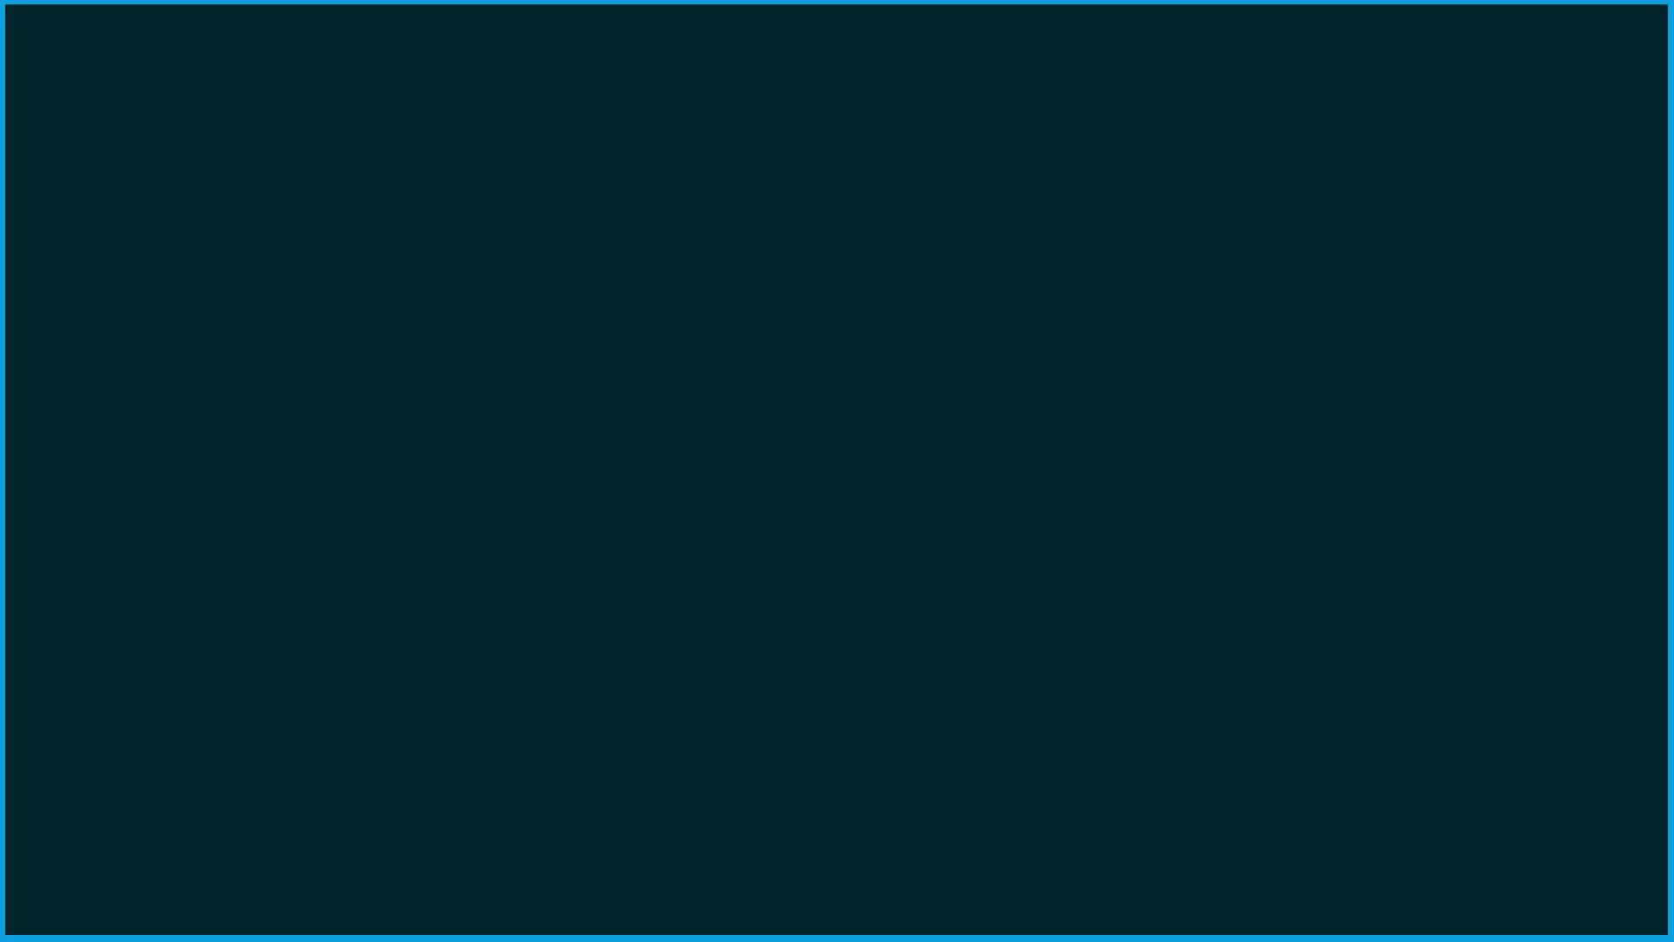
Step: Playtest Sunbaked Range, firing the gun and walking past the stone wall to the crates
{"action": "left_click", "coordinate": [833, 399]}
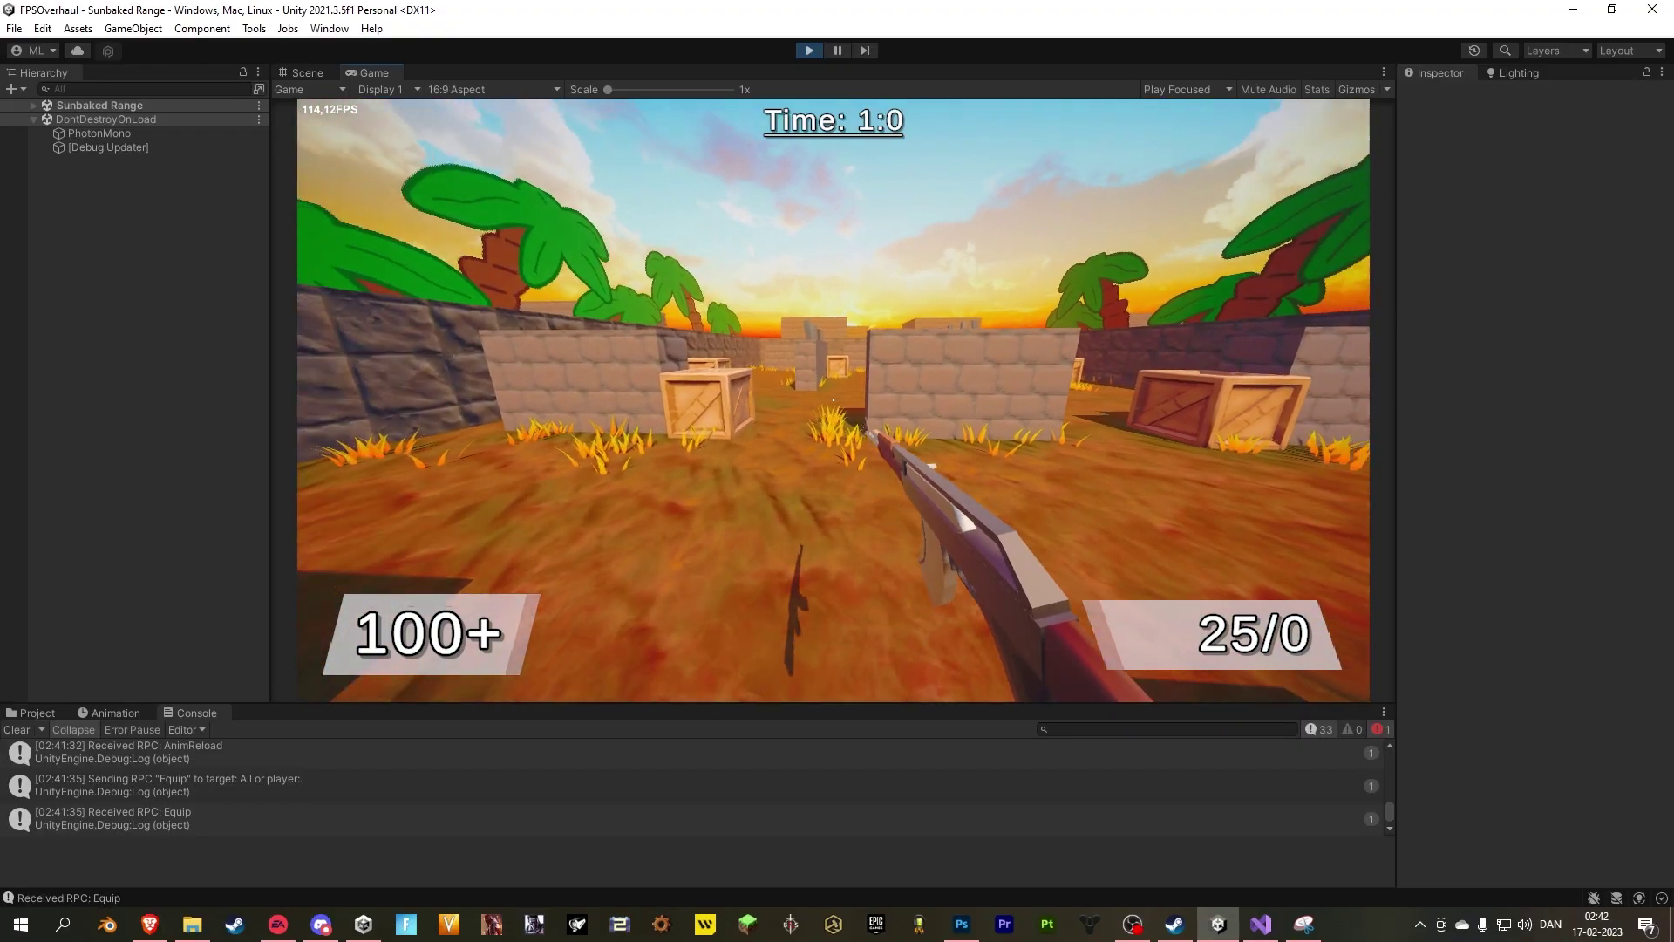
{"action": "key", "text": "w"}
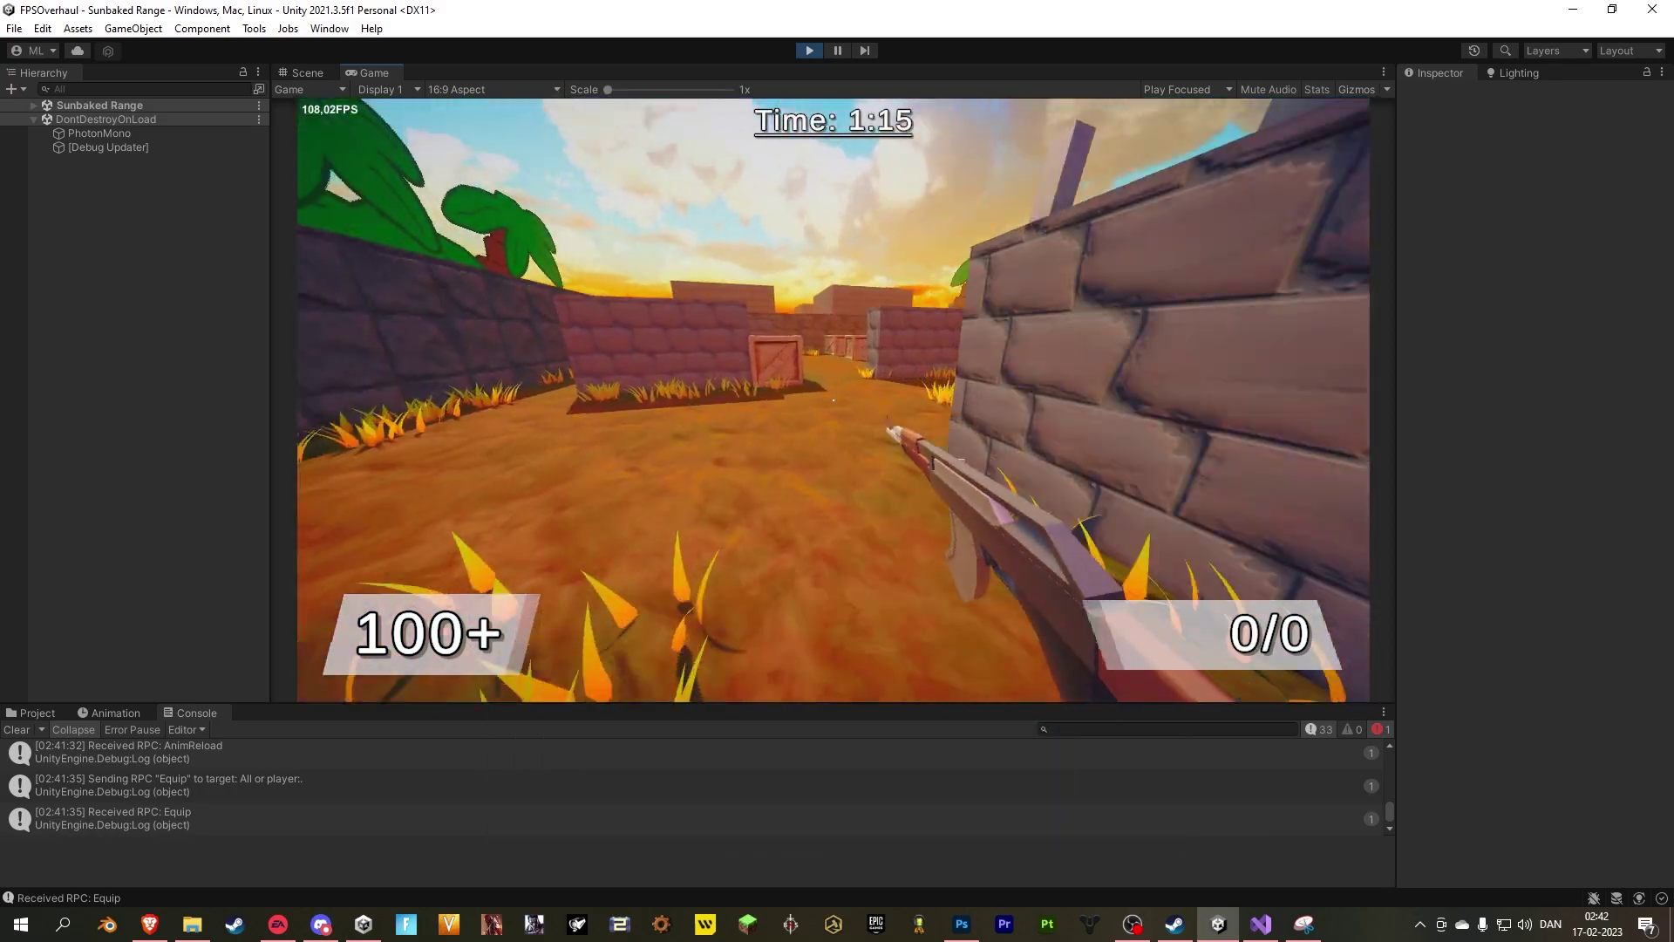
{"action": "key", "text": "w"}
{"action": "key", "text": "w"}
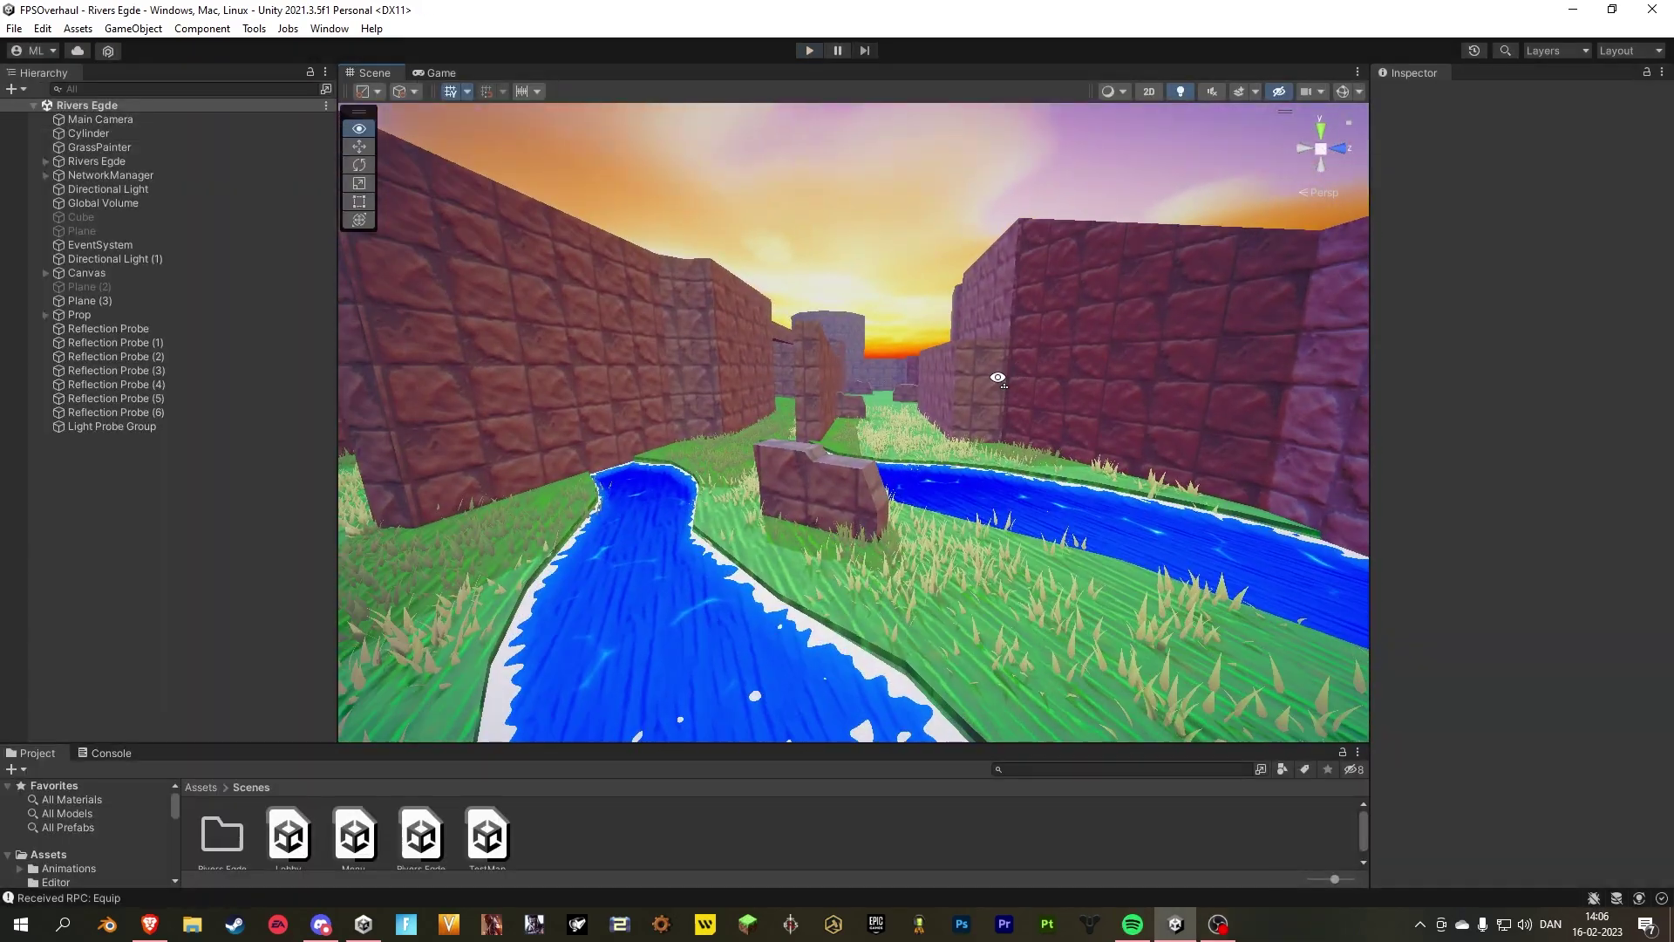
{"action": "right_click_drag", "start_coordinate": [998, 377], "coordinate": [811, 396]}
{"action": "key", "text": "w"}
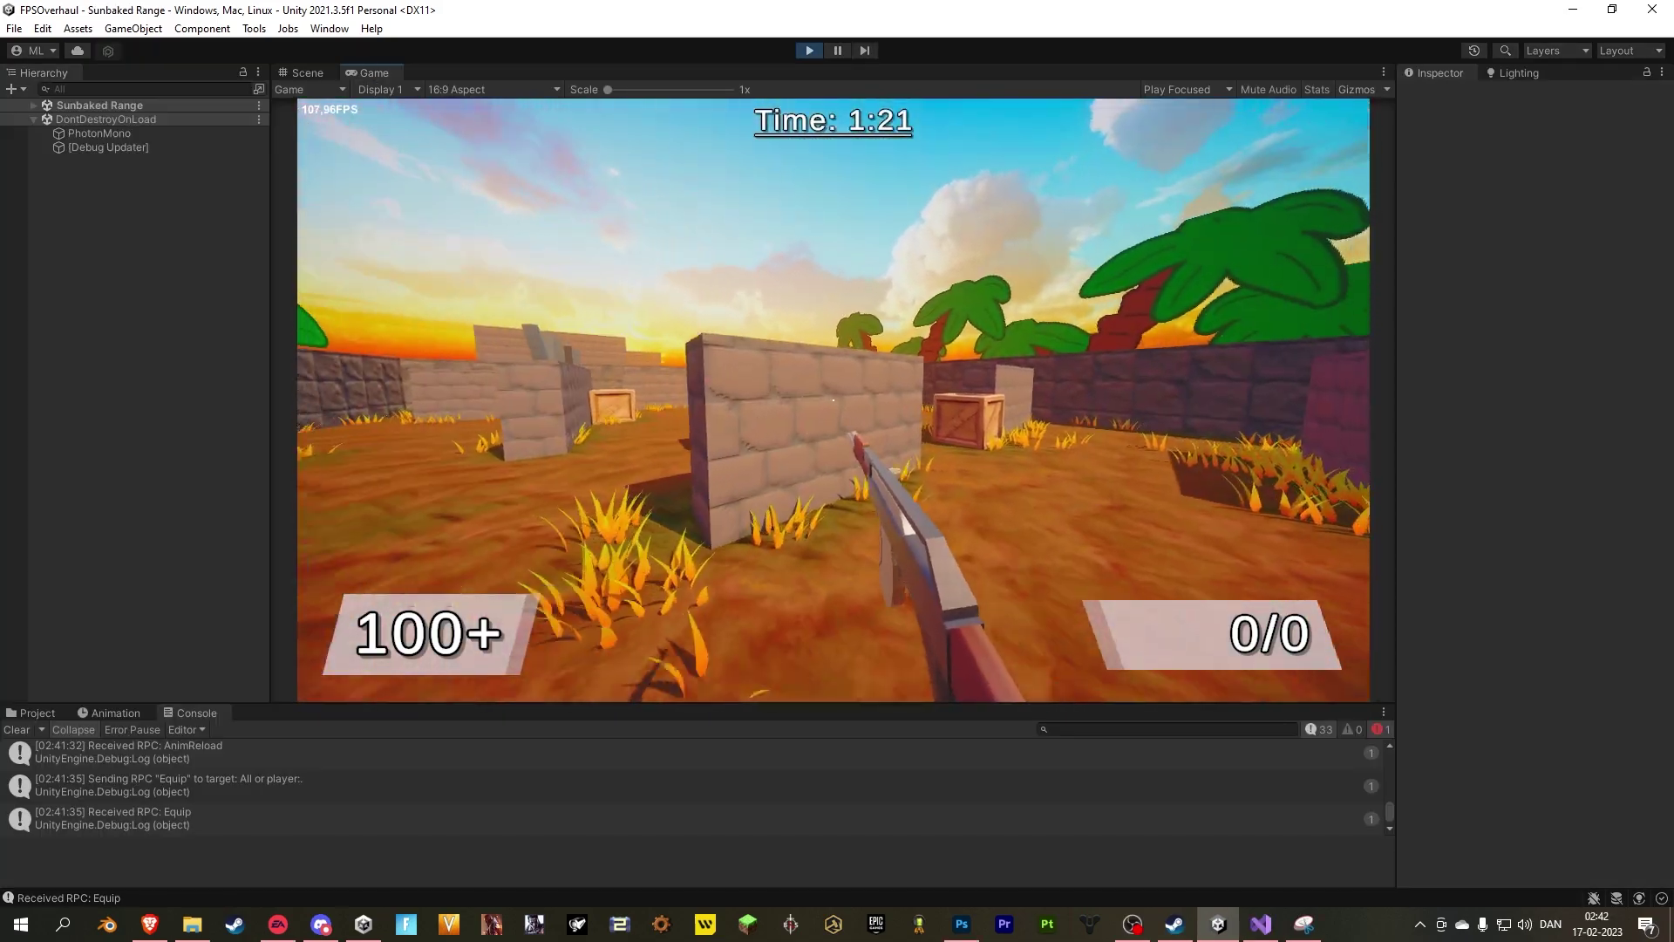
{"action": "key", "text": "w"}
{"action": "key", "text": "w"}
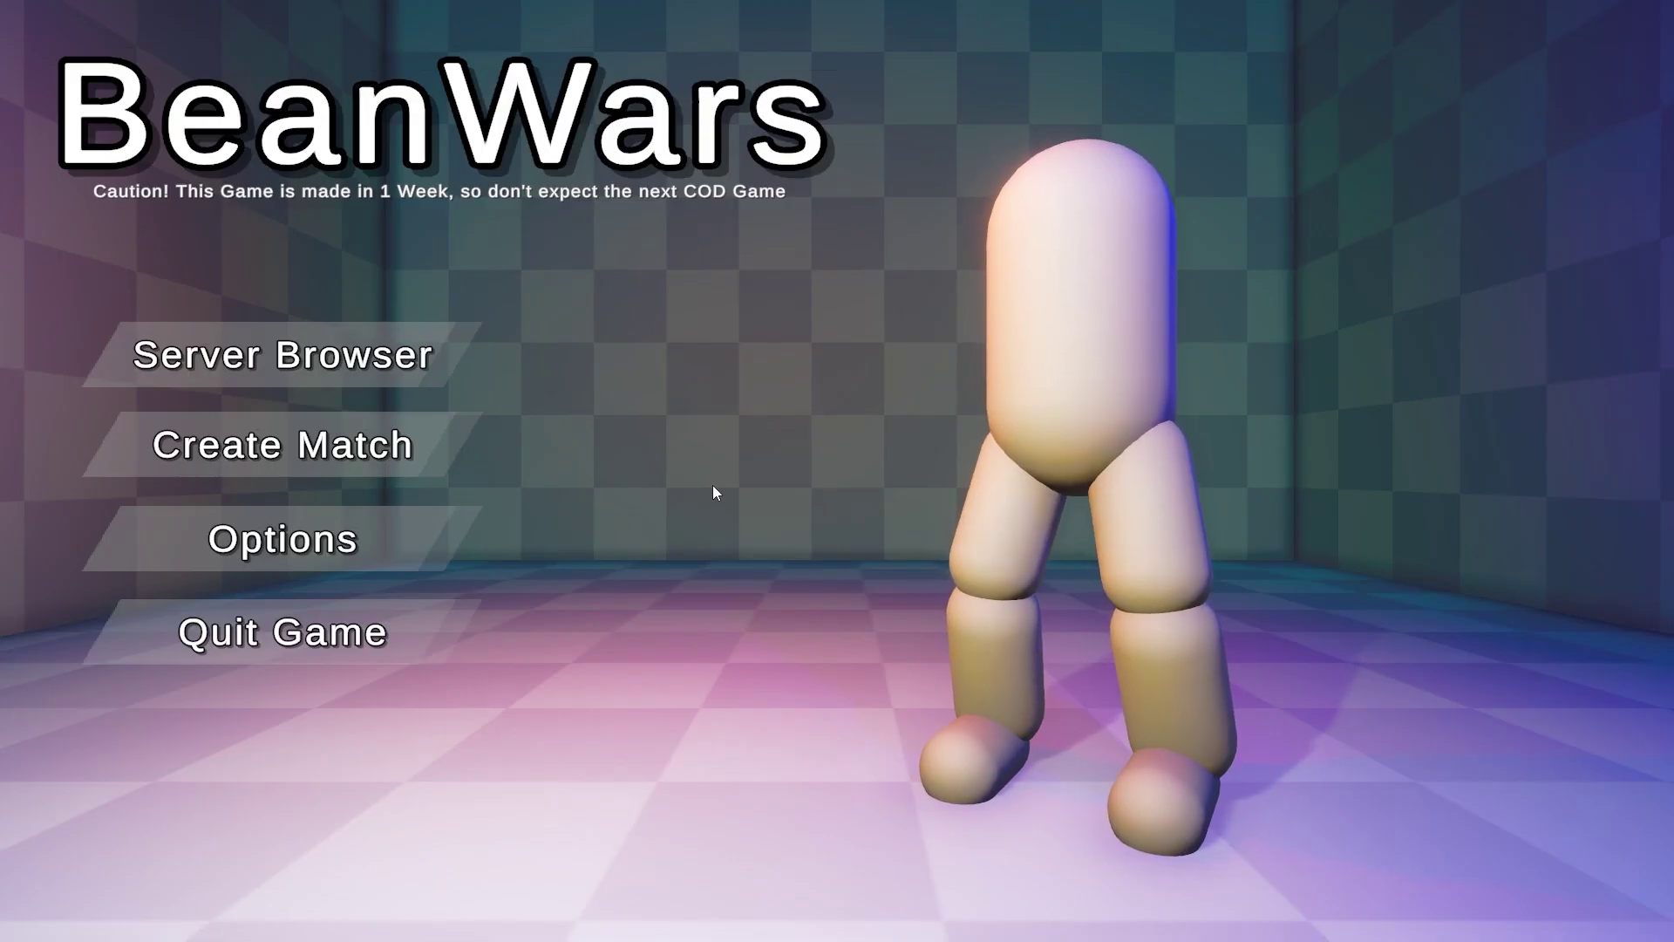
Step: Toggle the map list so Coastal Citadel and Rivers Egde are excluded, keeping Sunbaked Range
{"action": "left_click", "coordinate": [380, 446]}
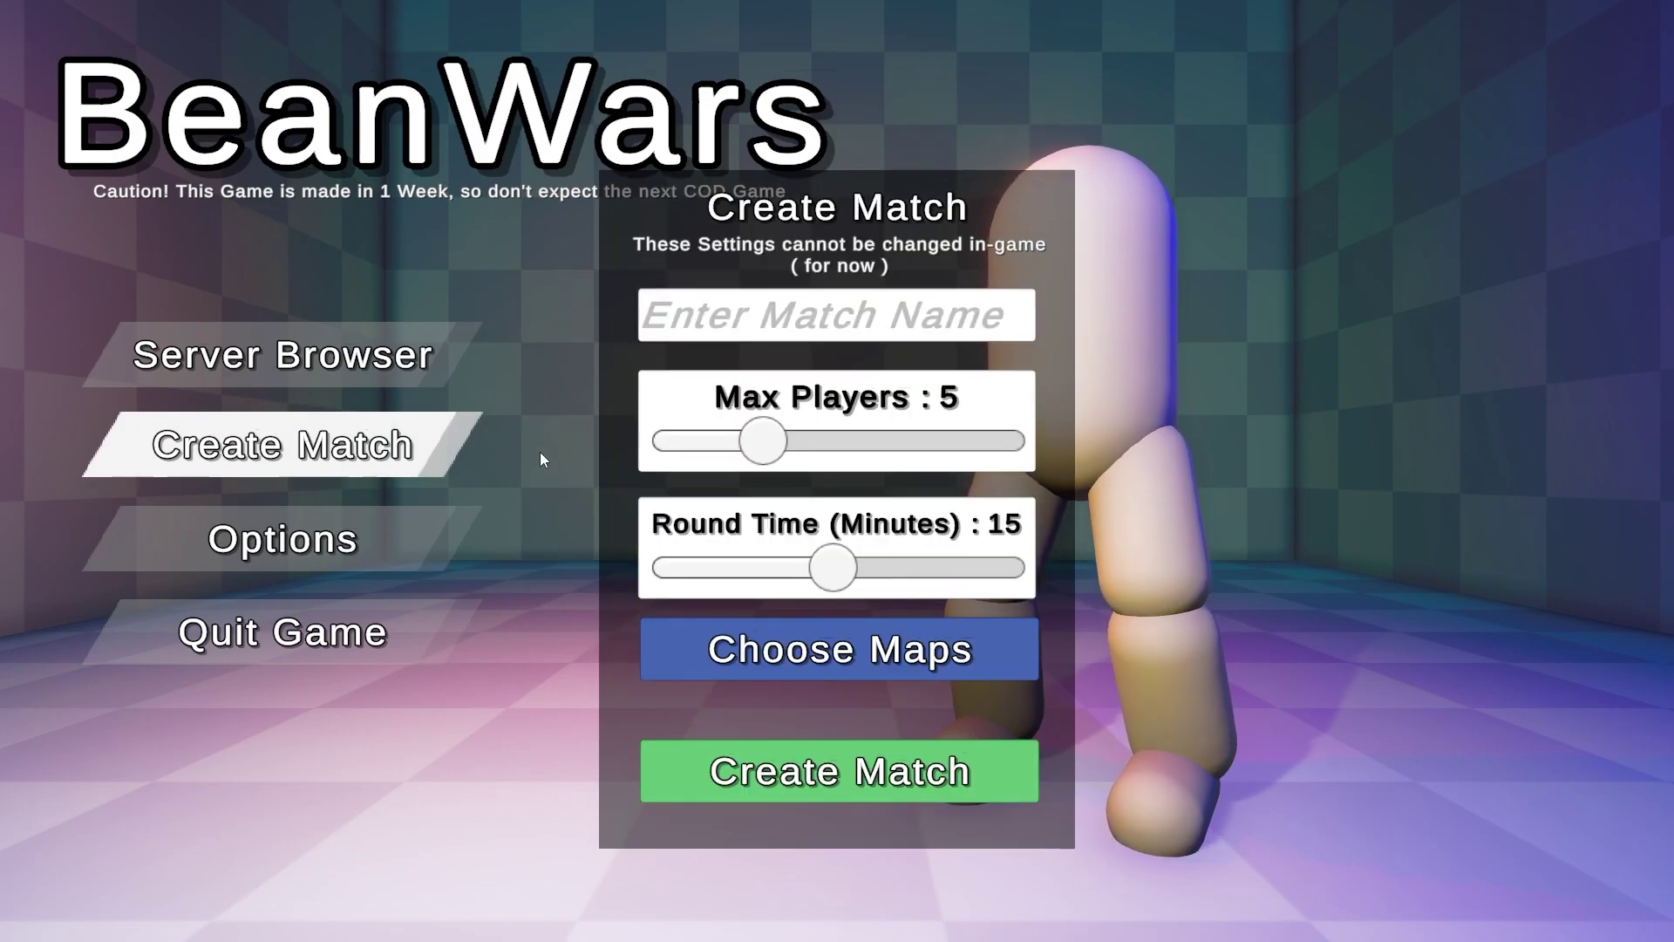
{"action": "left_click", "coordinate": [793, 656]}
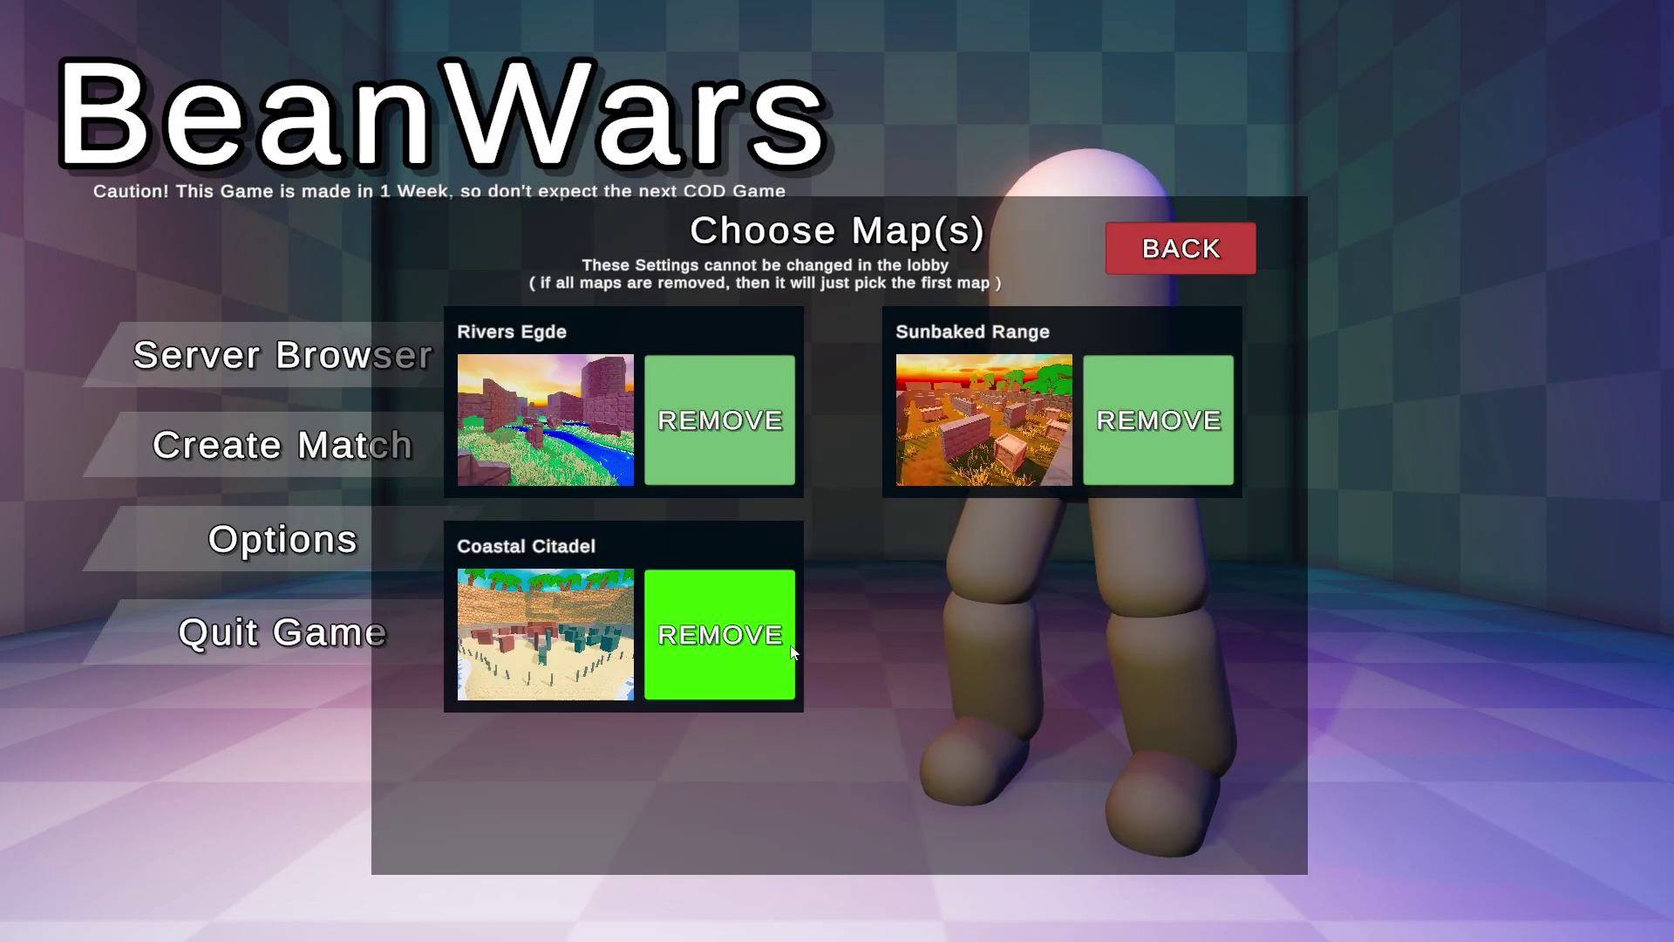
{"action": "left_click", "coordinate": [748, 635]}
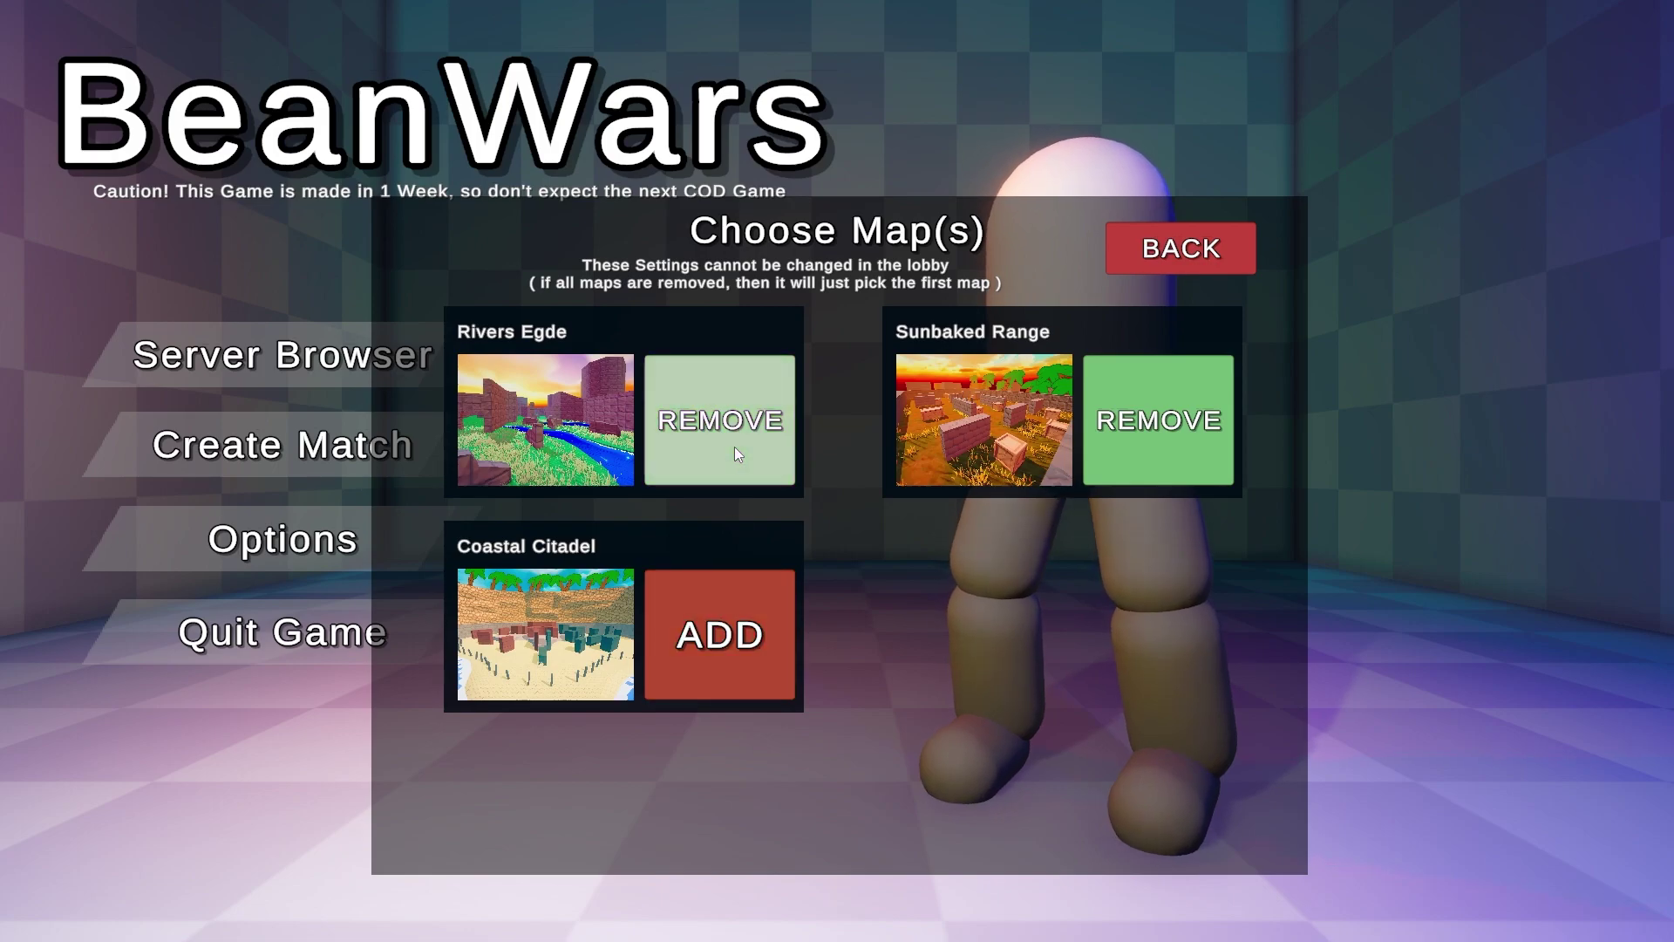
{"action": "left_click", "coordinate": [729, 440]}
{"action": "left_click", "coordinate": [1128, 475]}
{"action": "left_click", "coordinate": [757, 607]}
{"action": "left_click", "coordinate": [733, 431]}
{"action": "left_click", "coordinate": [1134, 427]}
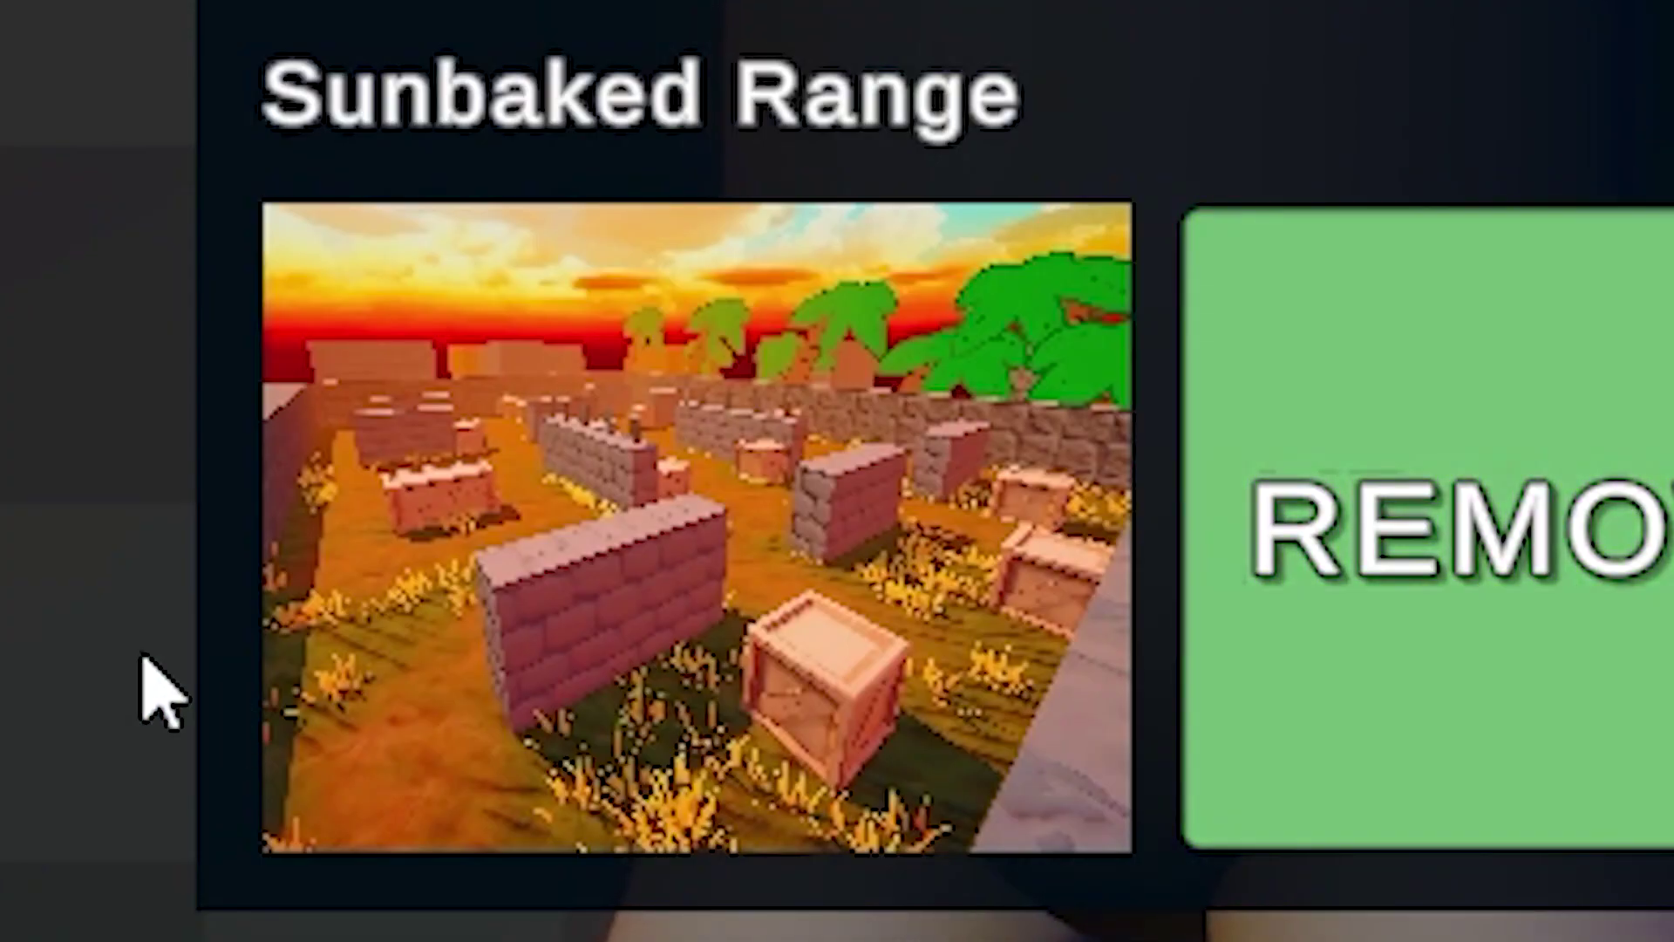
{"action": "left_click", "coordinate": [754, 436]}
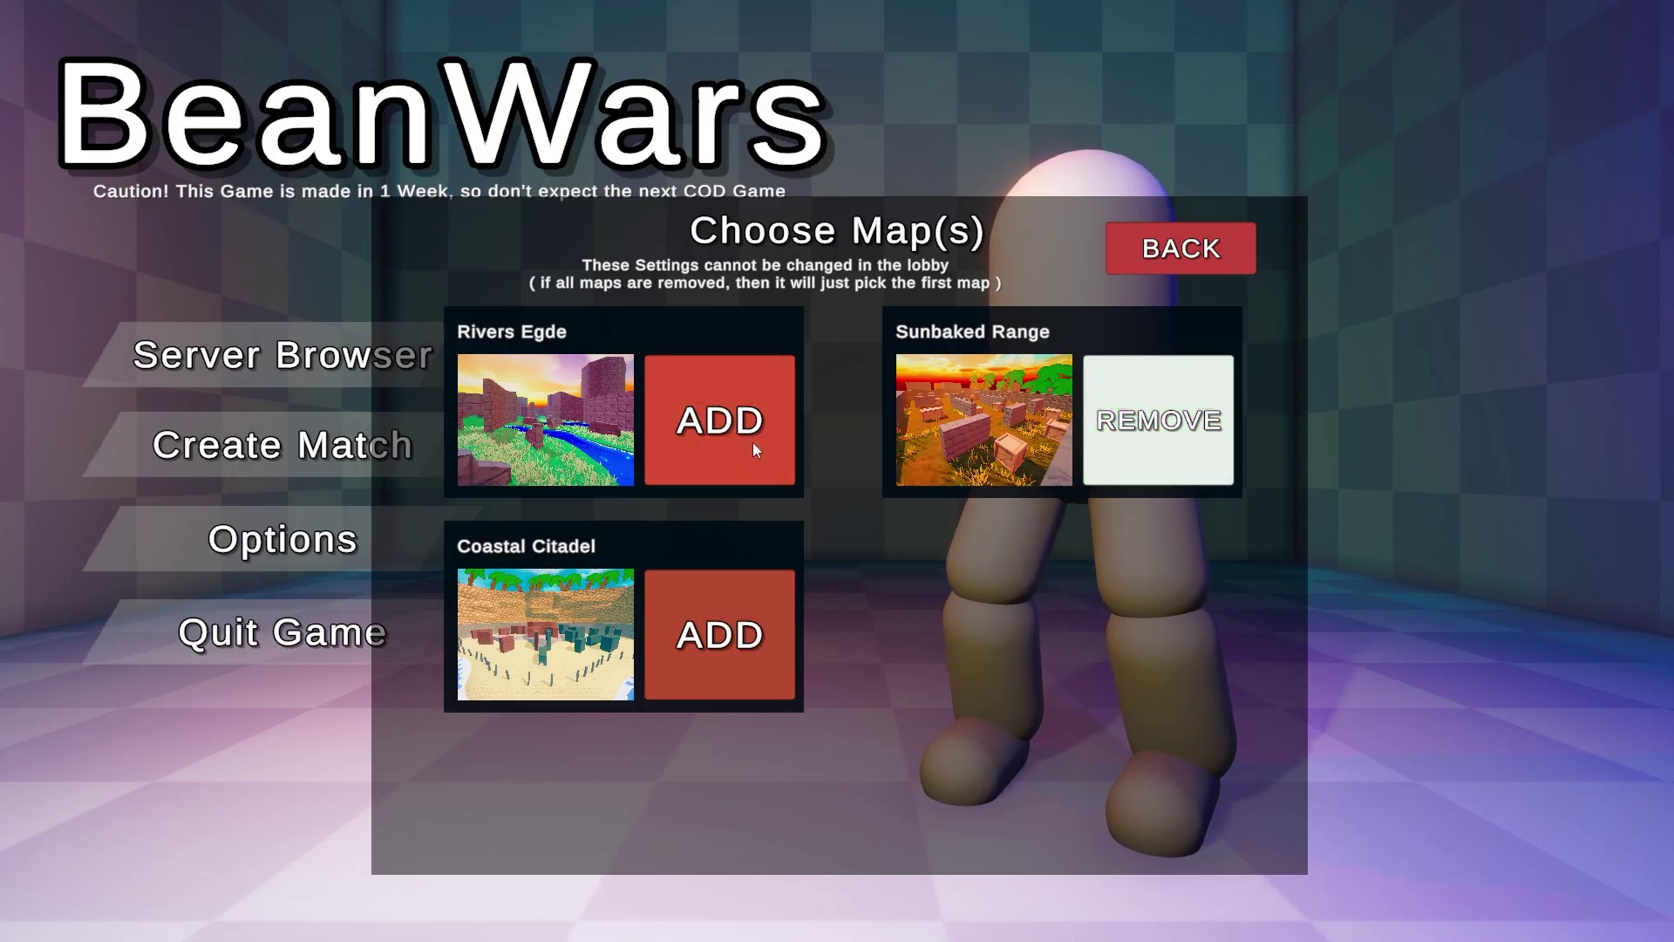
{"action": "left_click", "coordinate": [724, 632]}
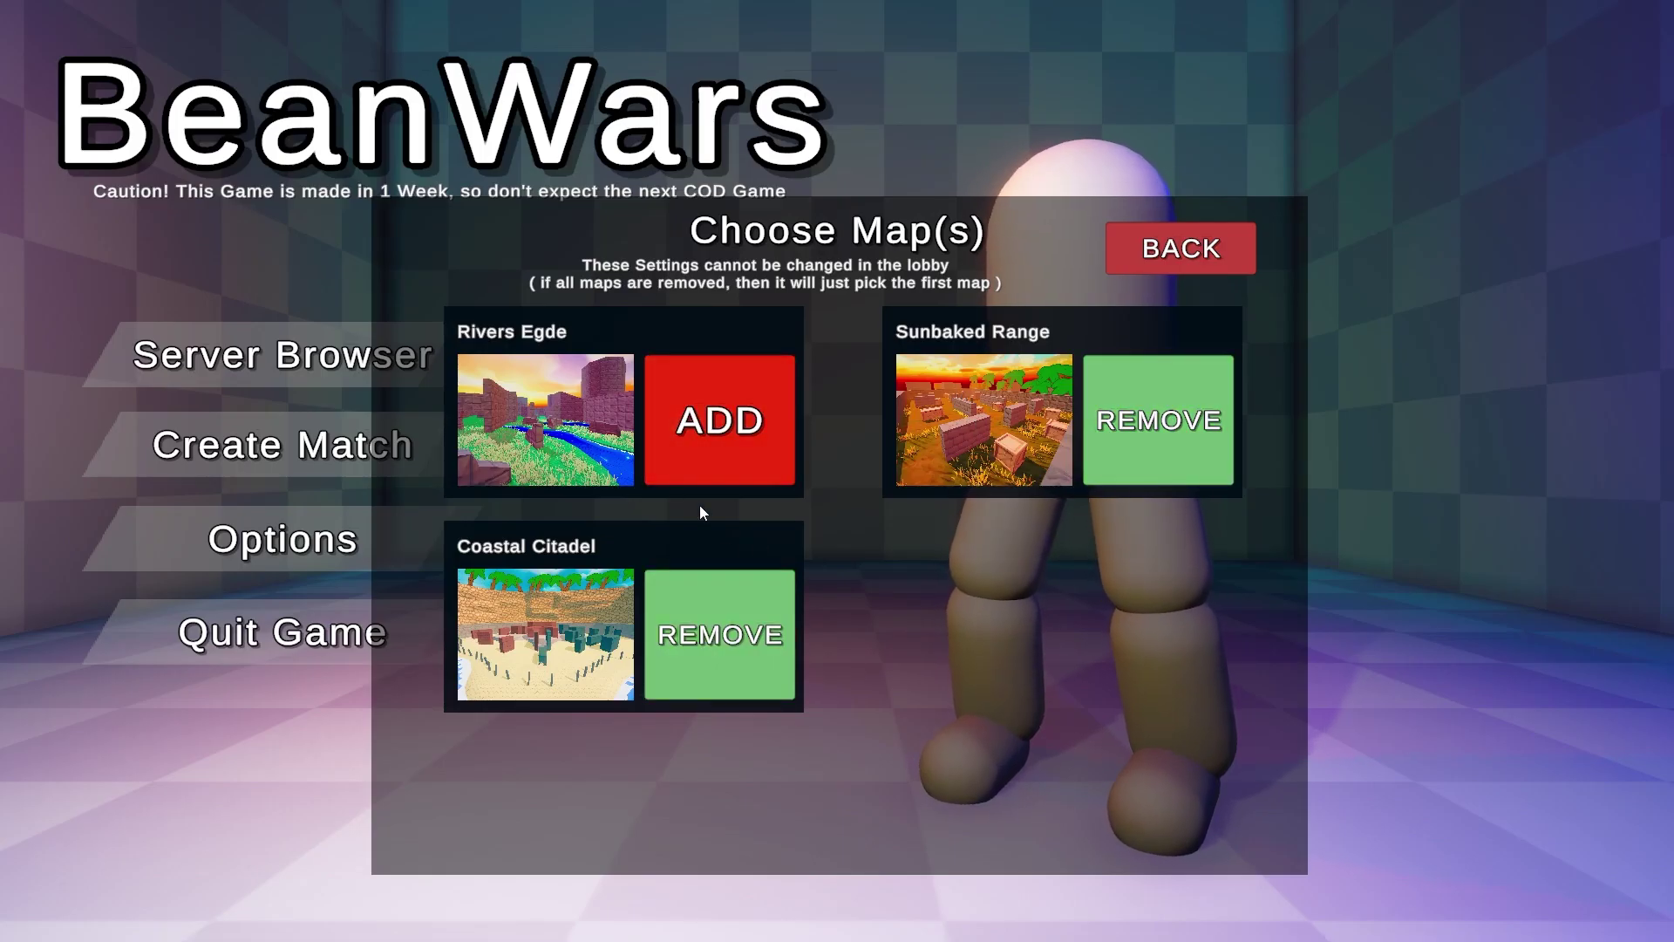
{"action": "left_click", "coordinate": [730, 428]}
{"action": "left_click", "coordinate": [735, 644]}
{"action": "left_click", "coordinate": [746, 432]}
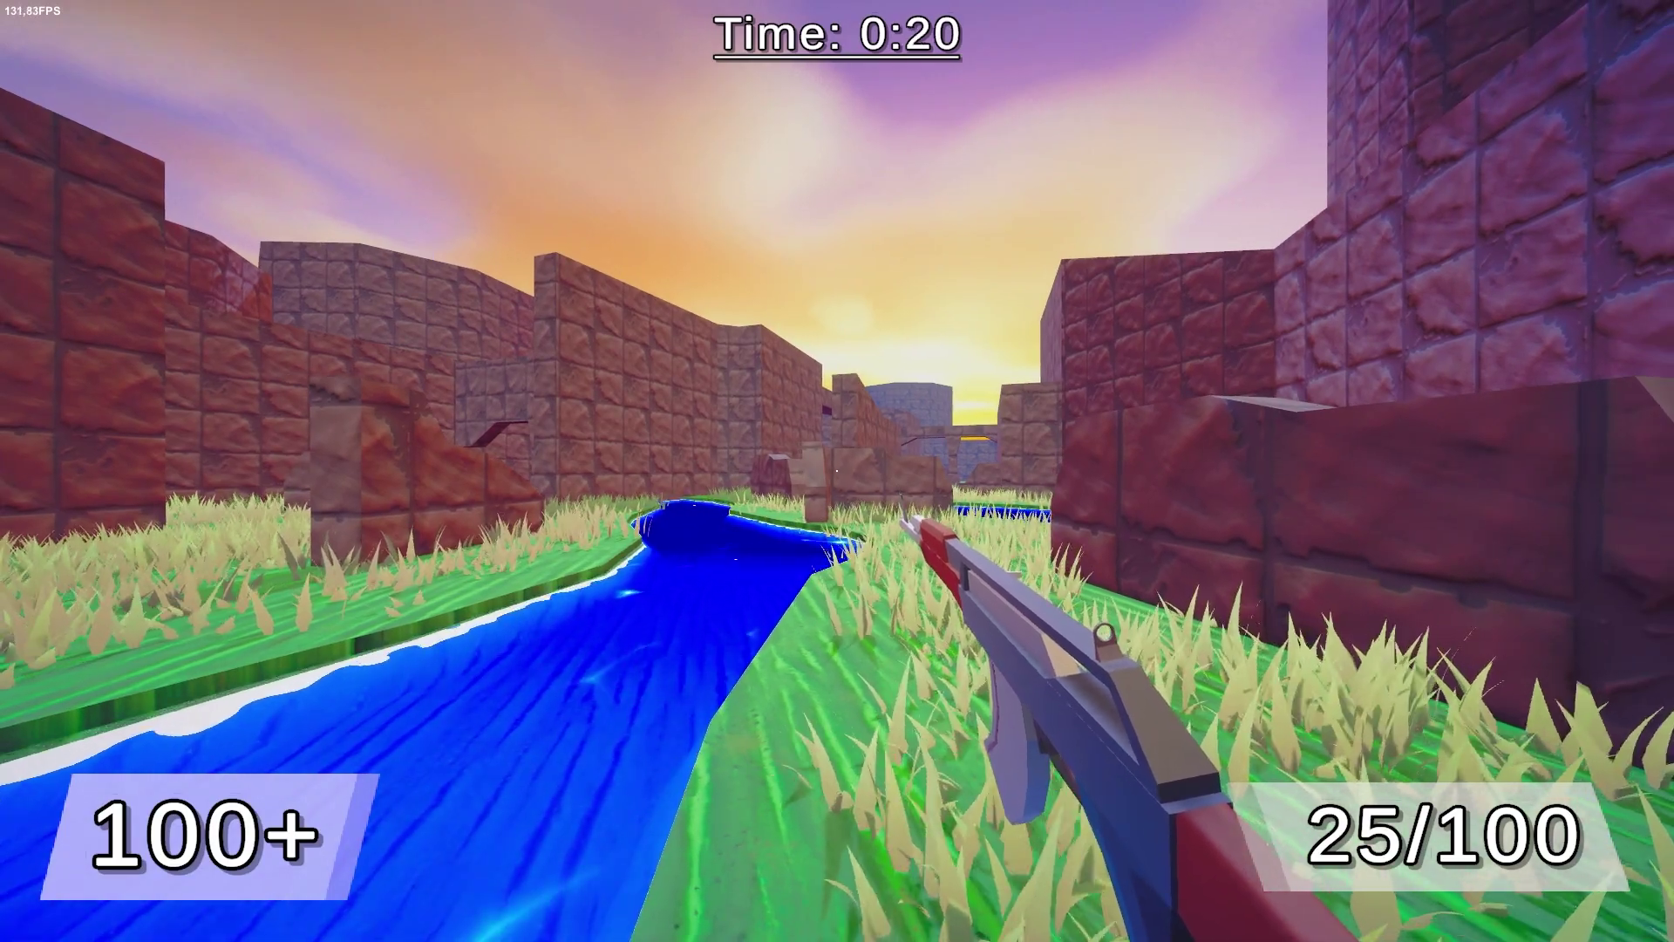
Step: Pause and resume the match, pause again and quit to the main menu
{"action": "key", "text": "Escape"}
{"action": "left_click", "coordinate": [837, 476]}
{"action": "key", "text": "Escape"}
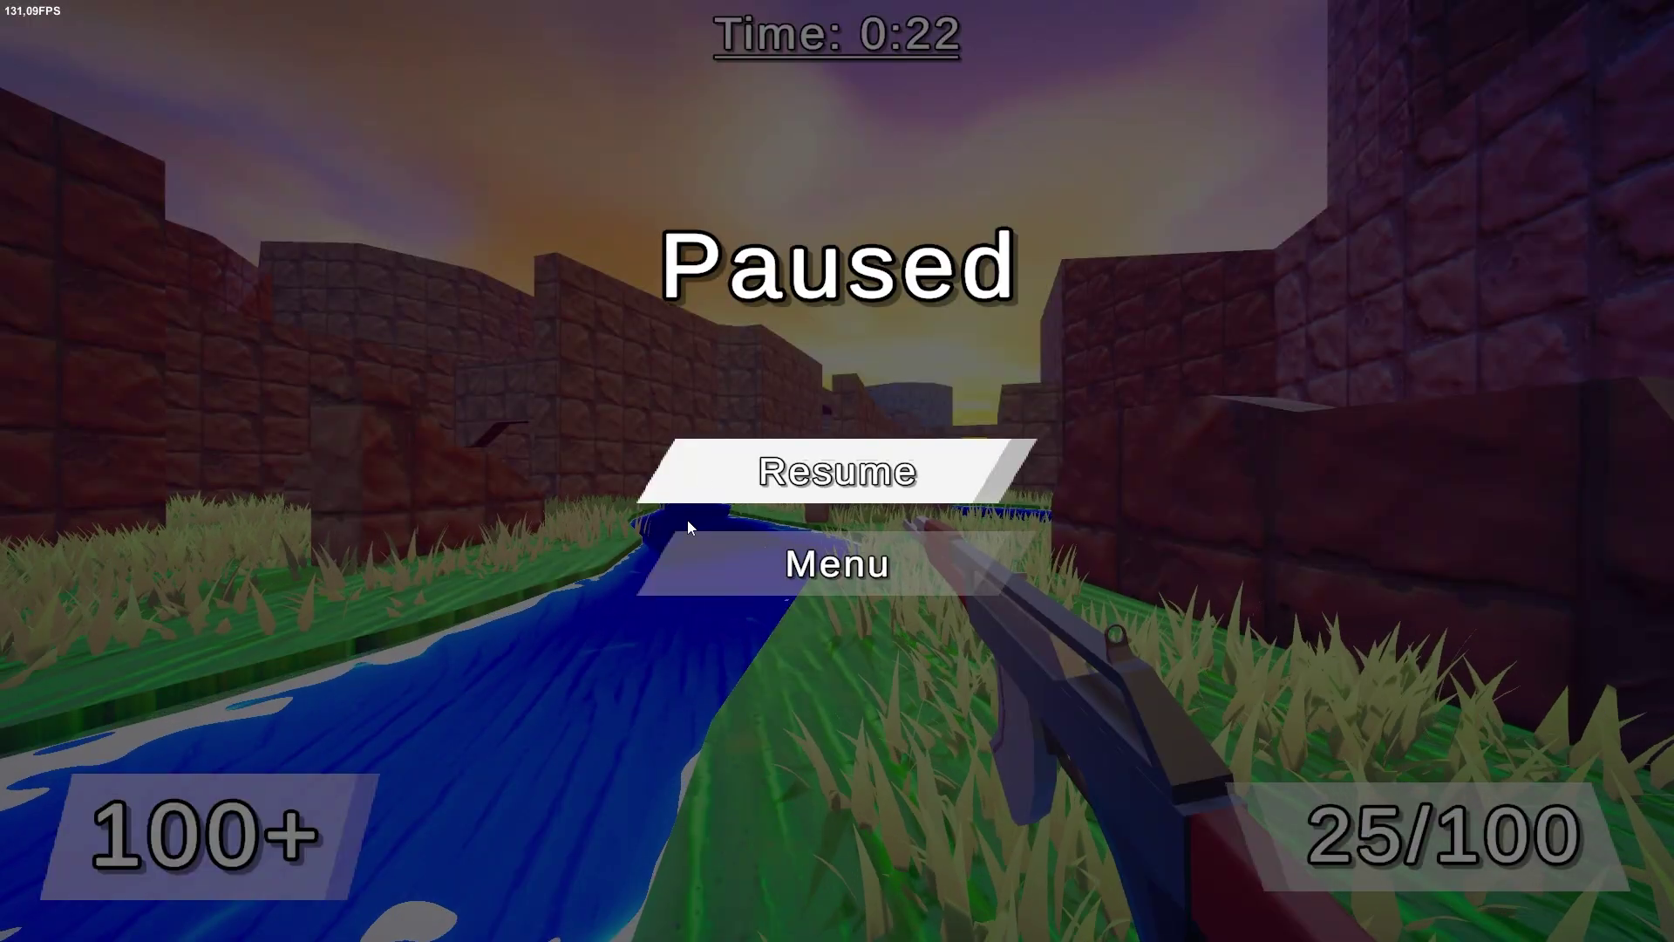
{"action": "left_click", "coordinate": [794, 562]}
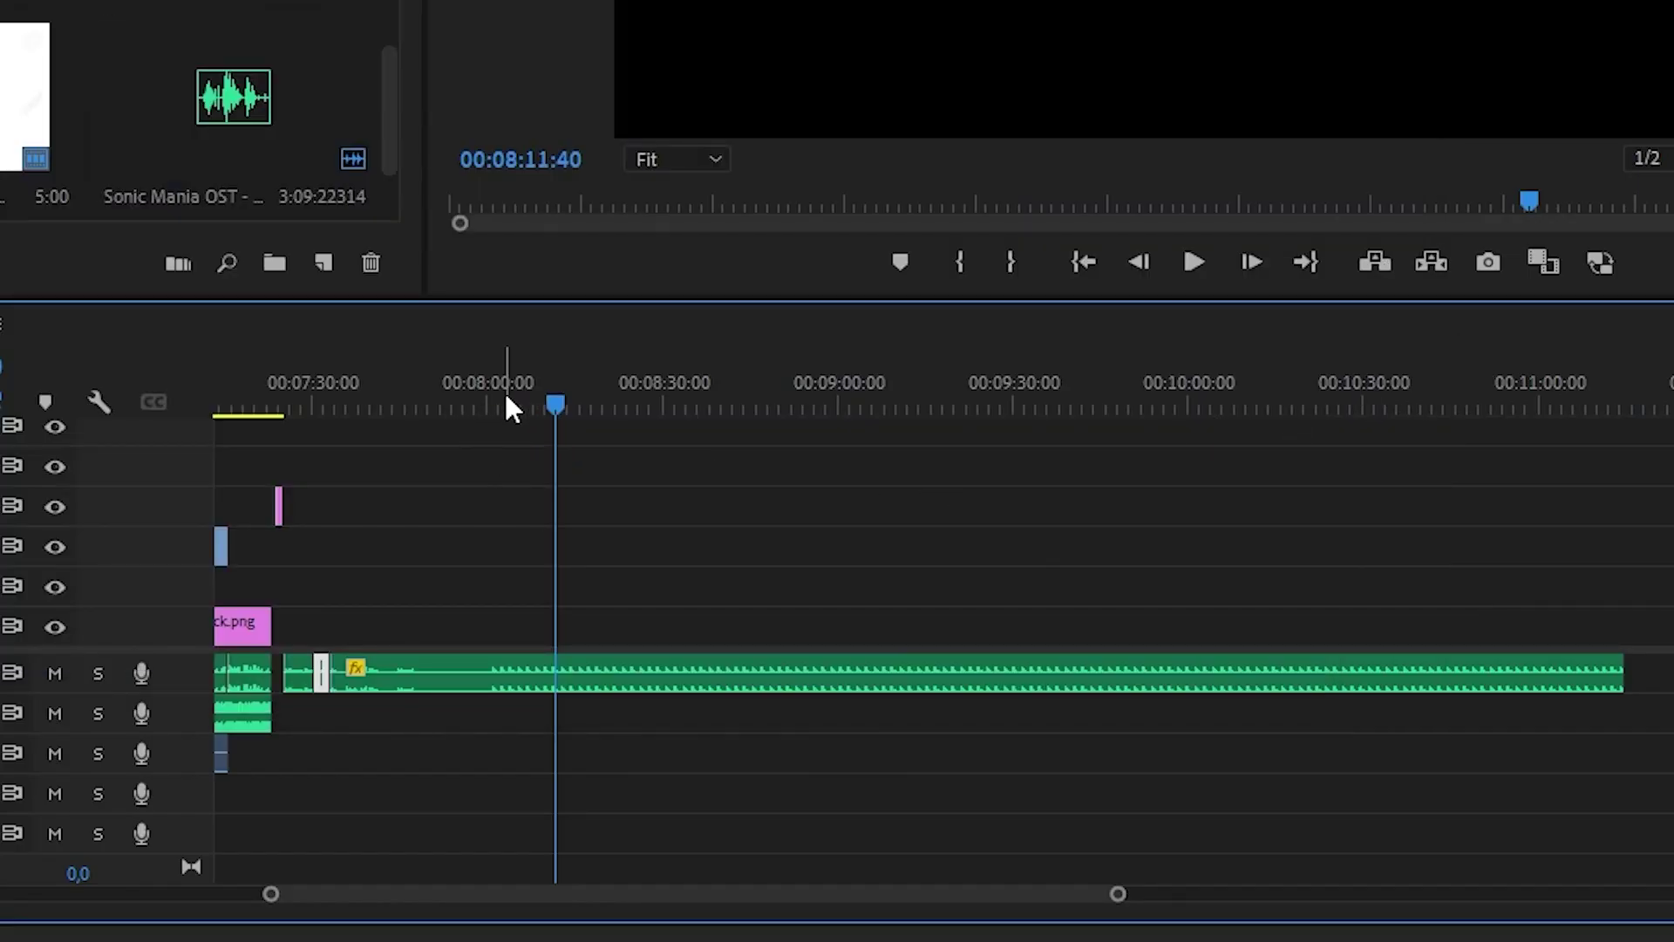
{"action": "left_click_drag", "start_coordinate": [506, 400], "coordinate": [493, 403]}
{"action": "key", "text": "space"}
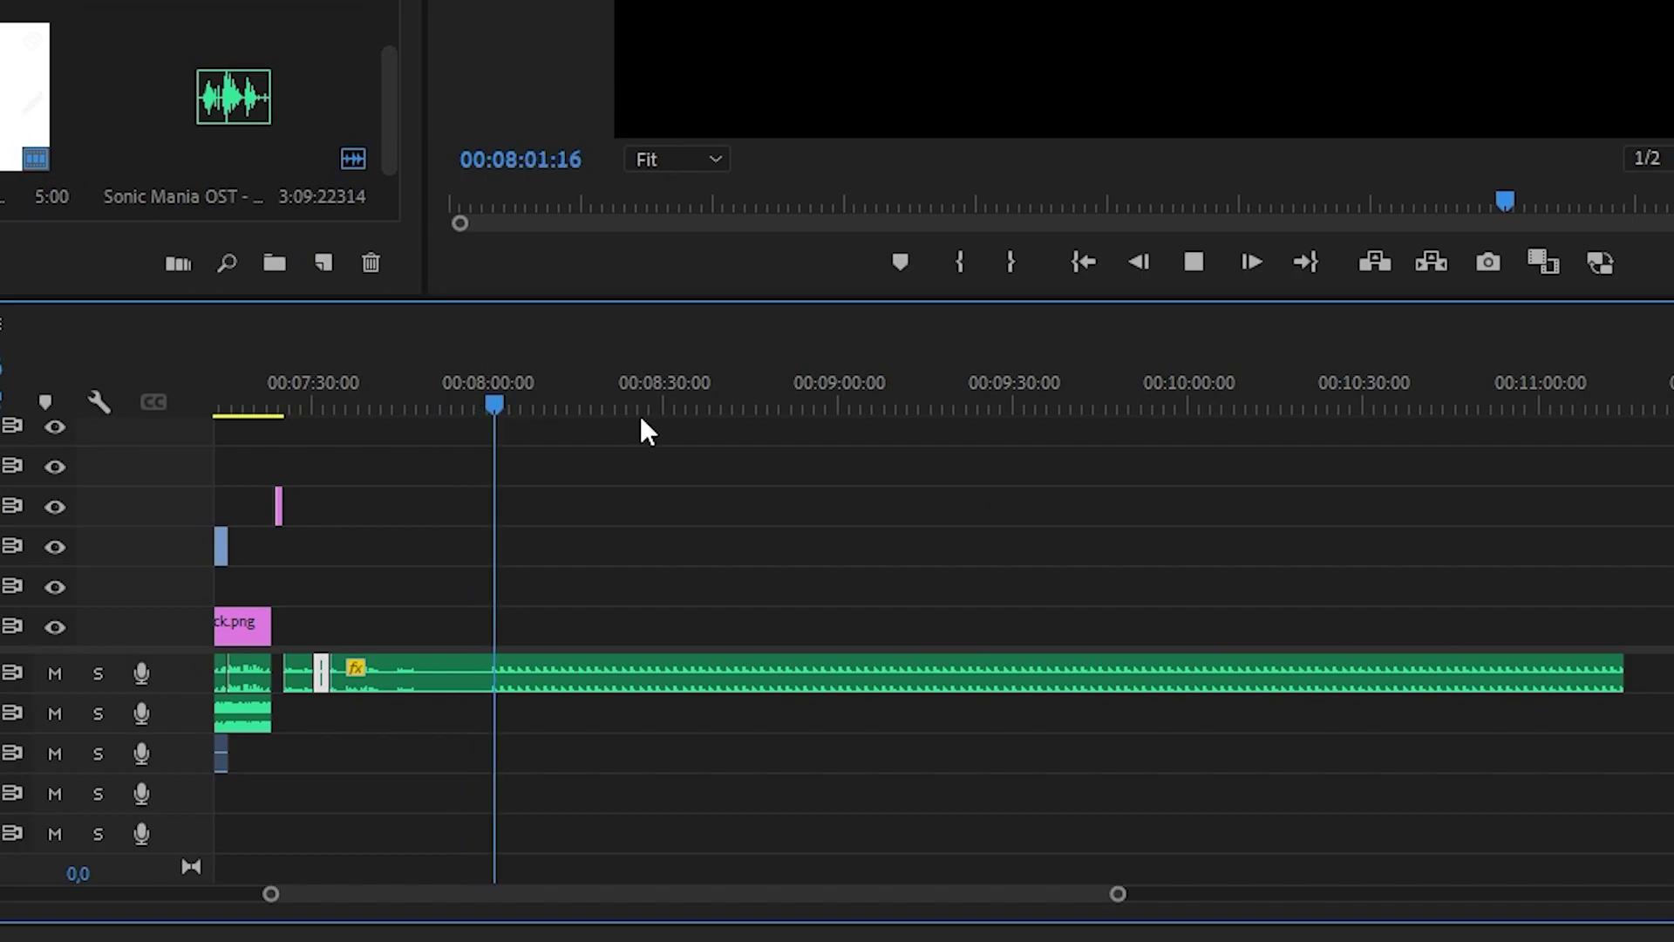
{"action": "key", "text": "space"}
{"action": "key", "text": "space"}
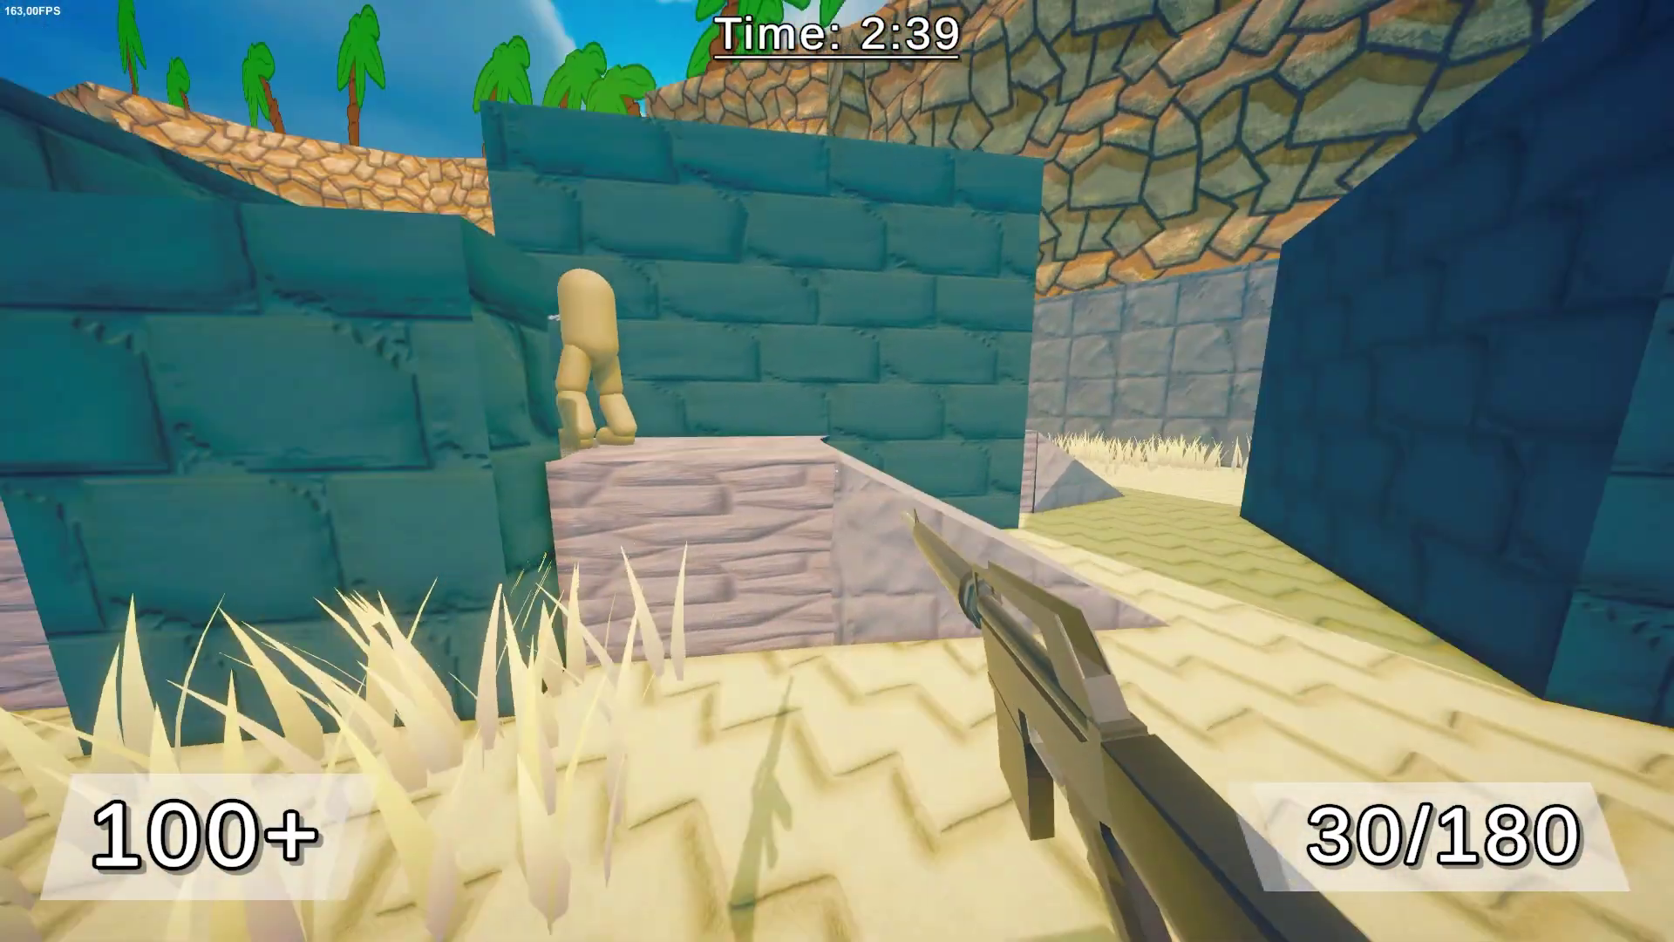
Step: Open the Options menu and start typing a new player username
{"action": "left_click_drag", "start_coordinate": [837, 470], "coordinate": [837, 471]}
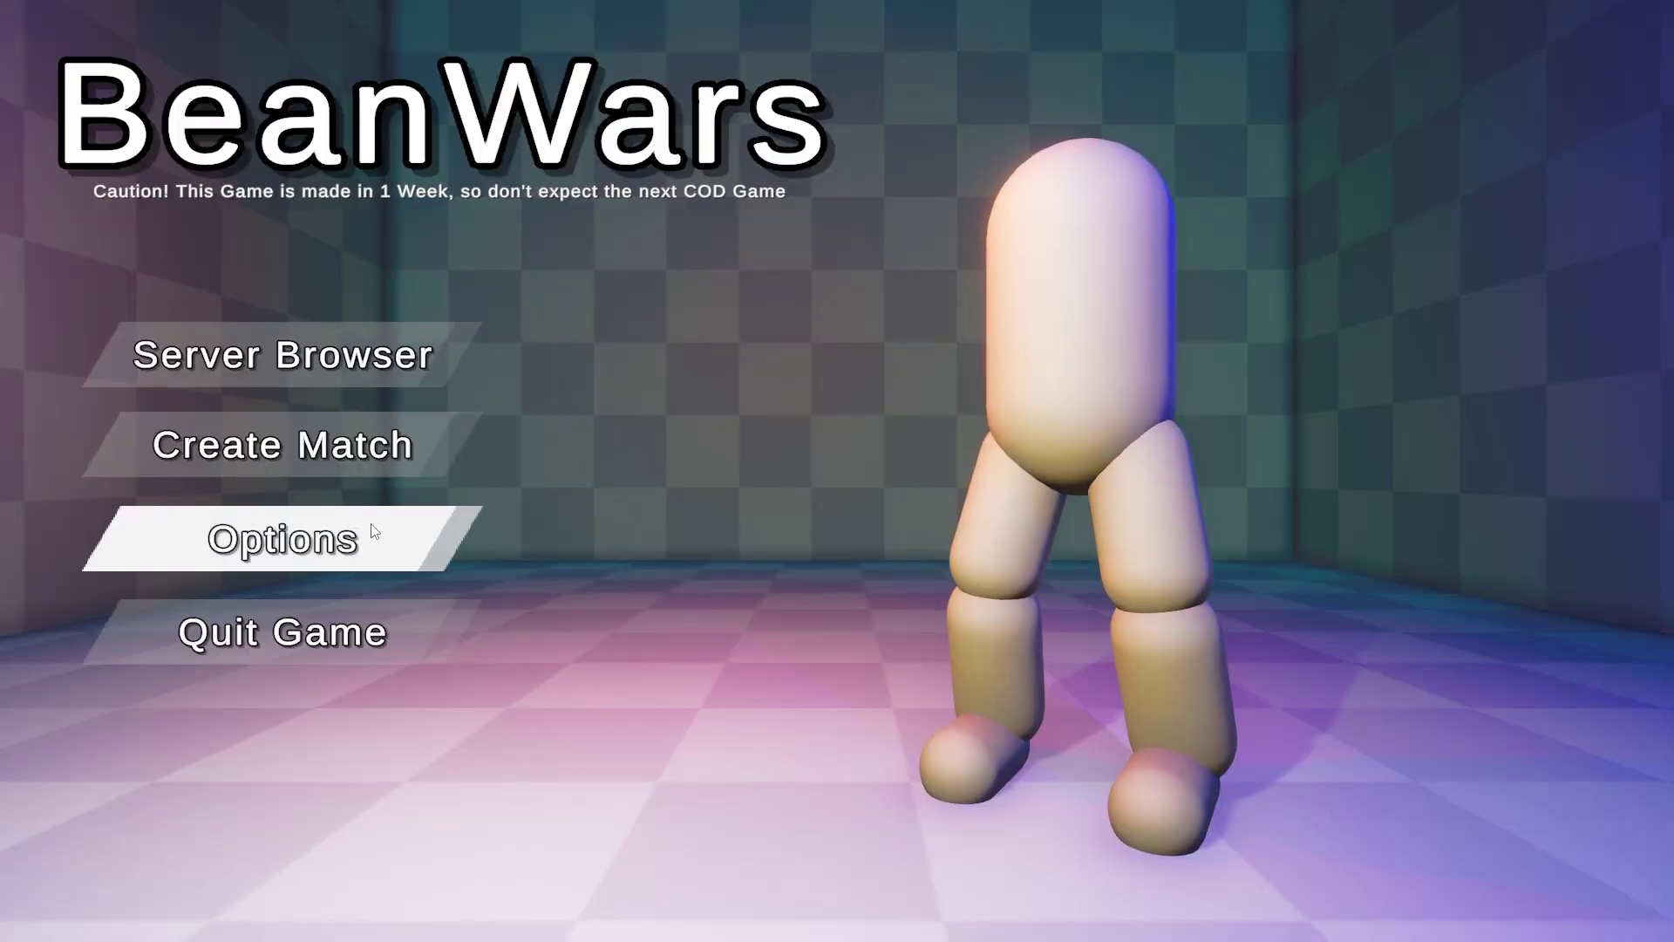
{"action": "left_click", "coordinate": [374, 531]}
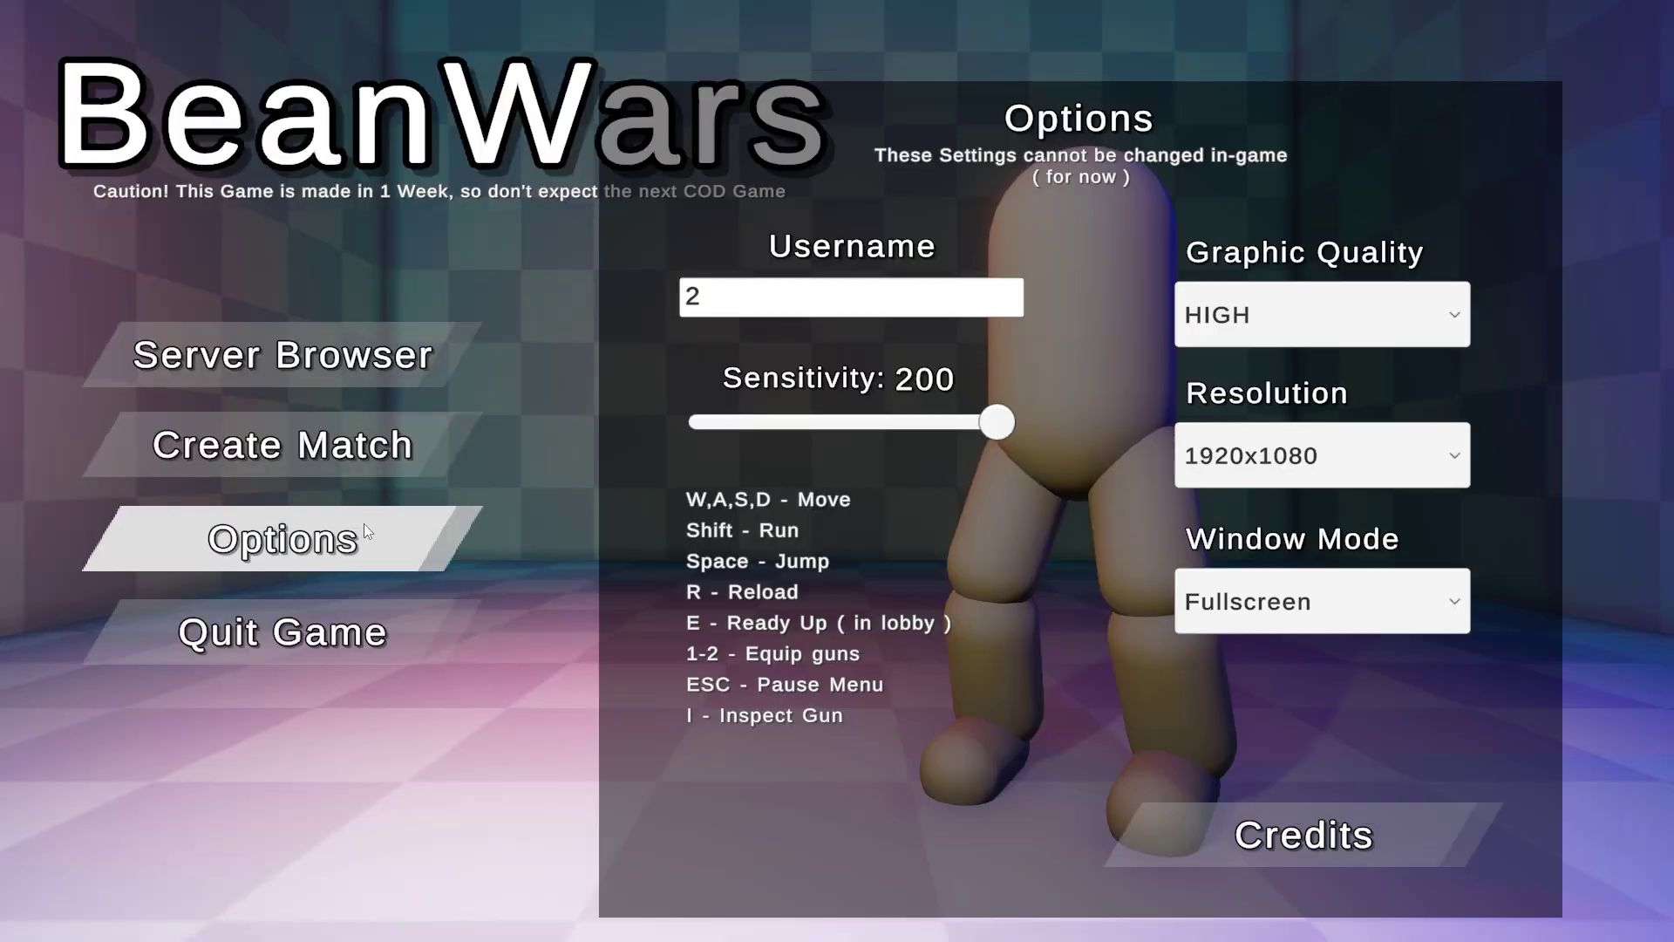
{"action": "left_click", "coordinate": [795, 298]}
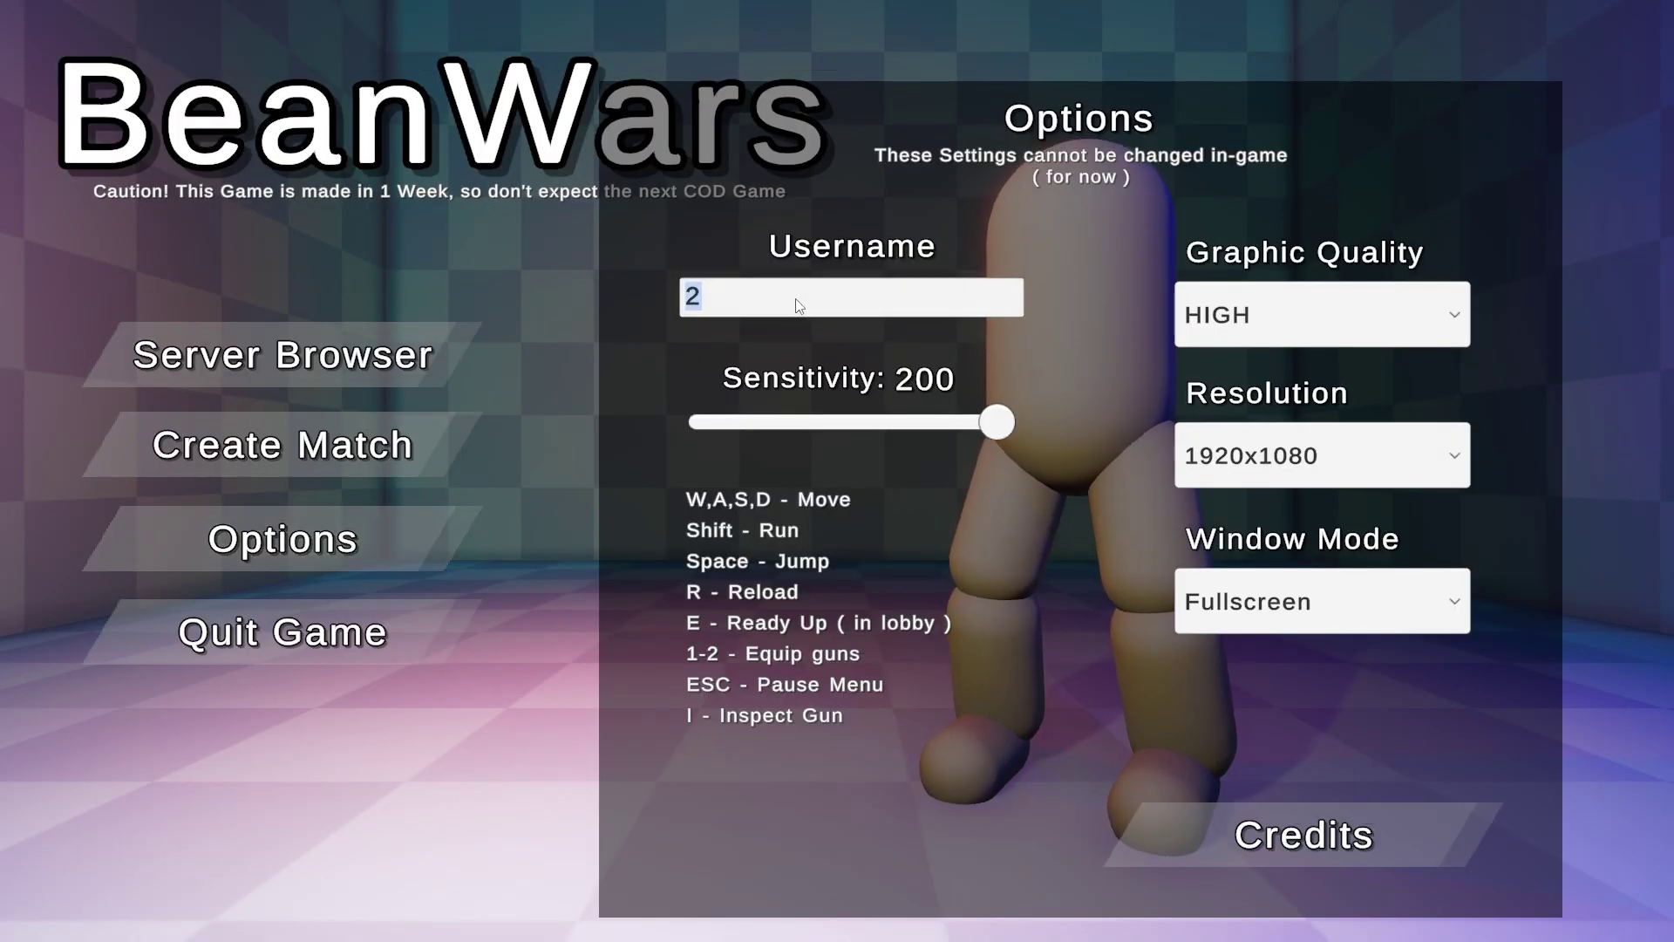
{"action": "type", "text": "M"}
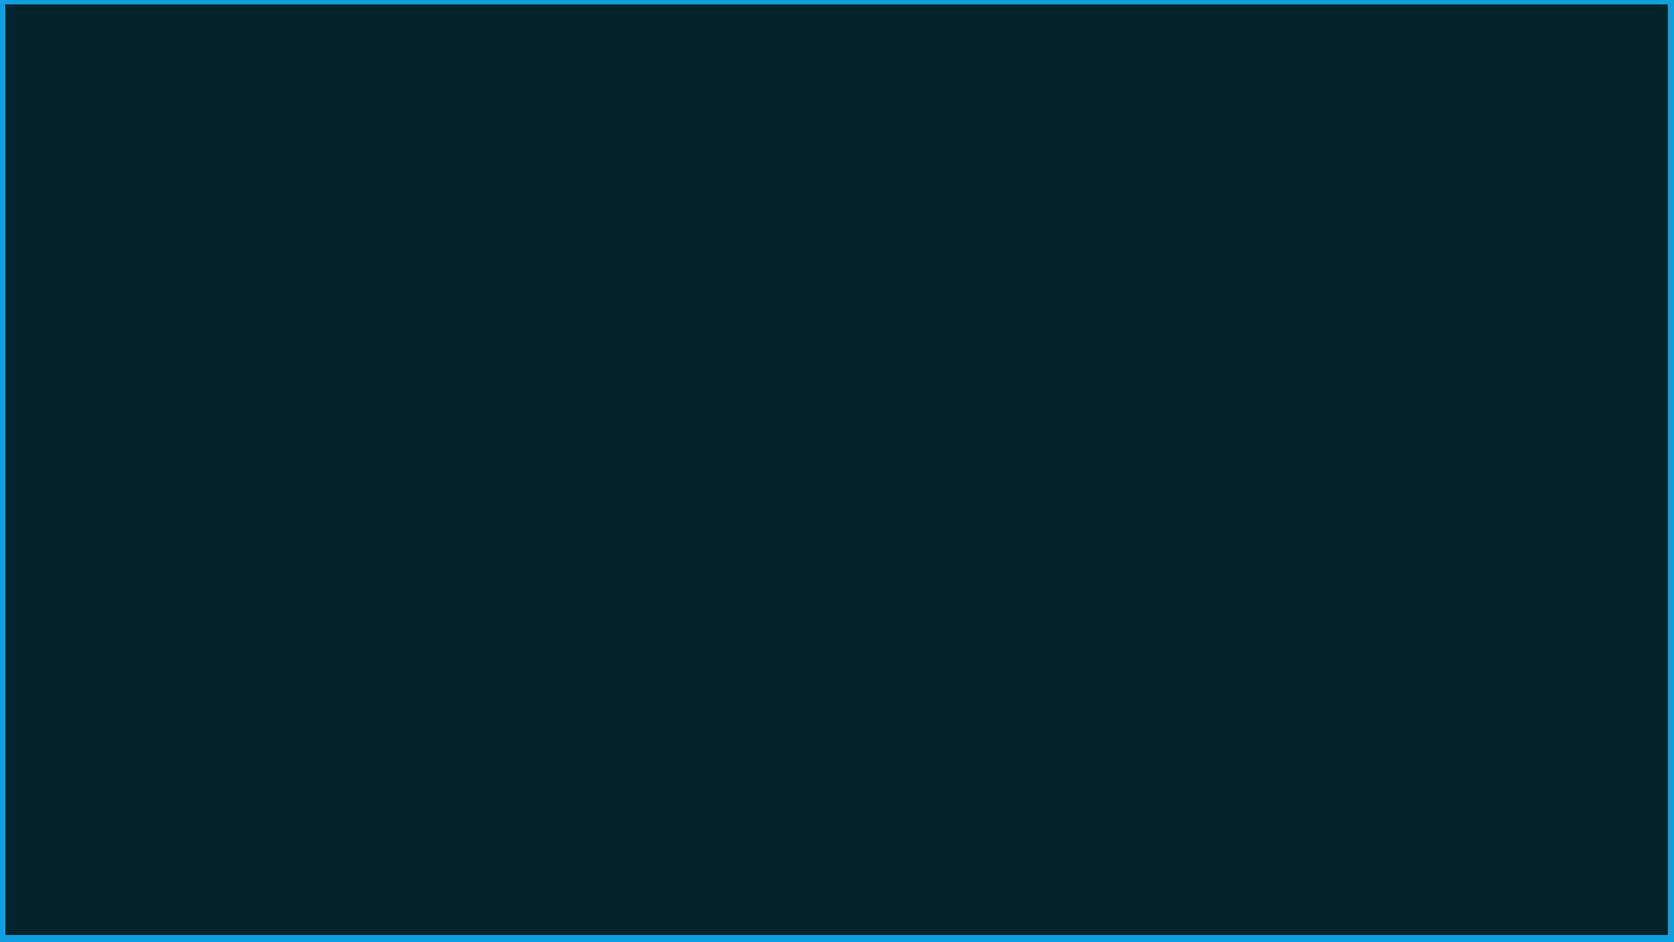